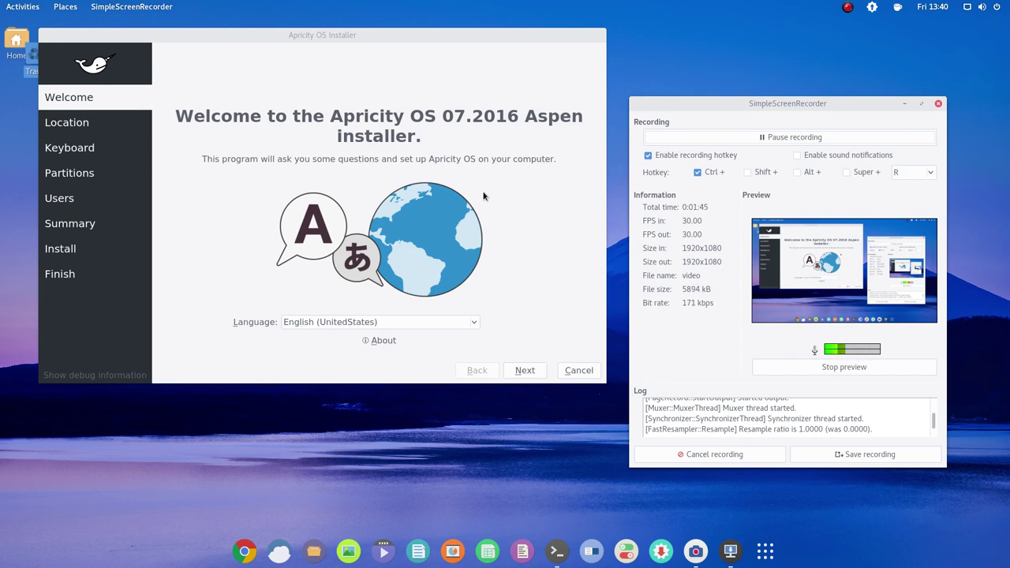
Step: Minimize the SimpleScreenRecorder window and move the Apricity OS Installer window nearer the middle of the desktop
left_click_drag(811, 105, 817, 95)
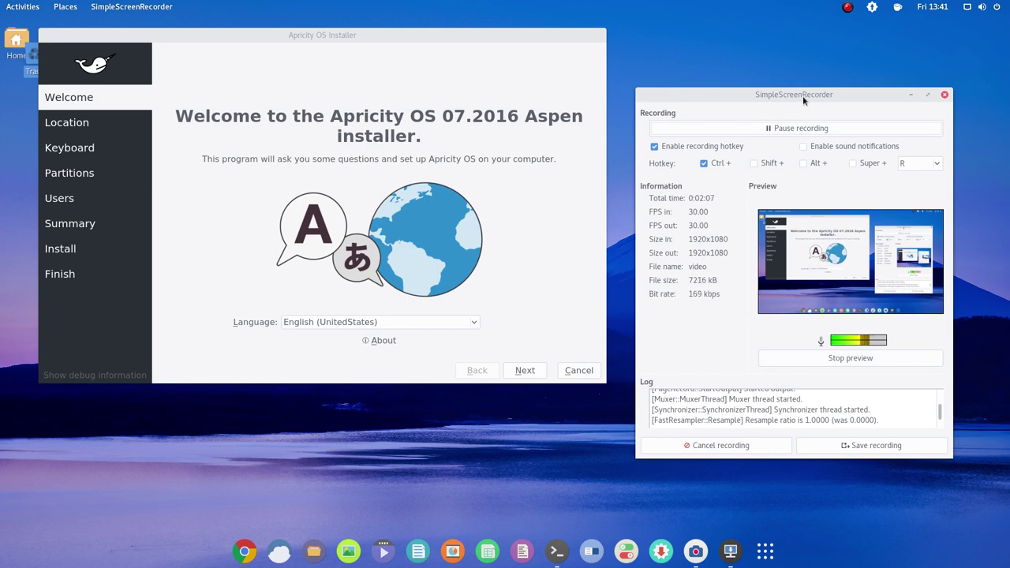
left_click(910, 95)
left_click_drag(461, 35, 715, 55)
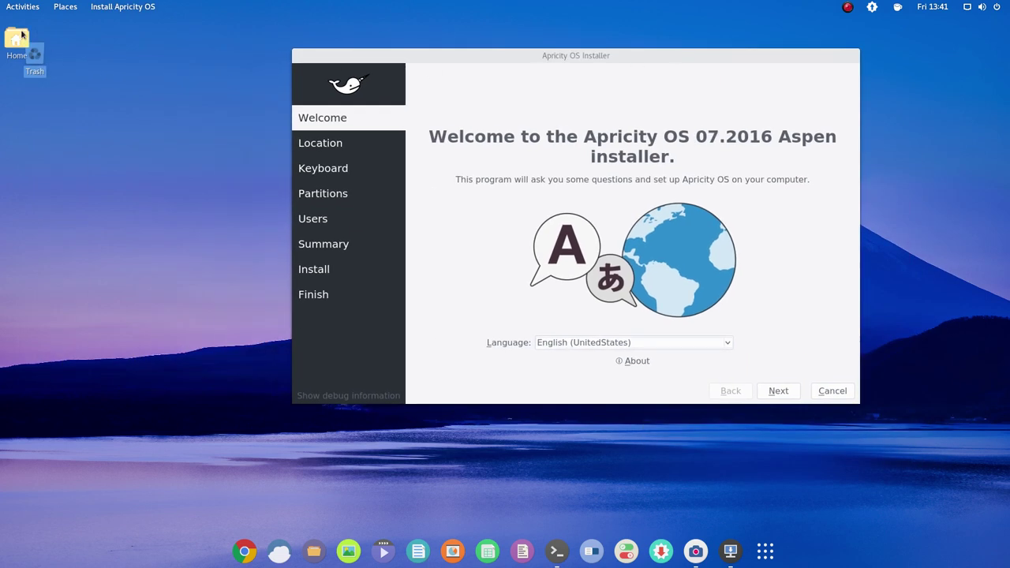
Step: Rearrange the overlapping Home and Trash desktop icons so they line up in one column, and clear the selection
left_click_drag(35, 53, 37, 124)
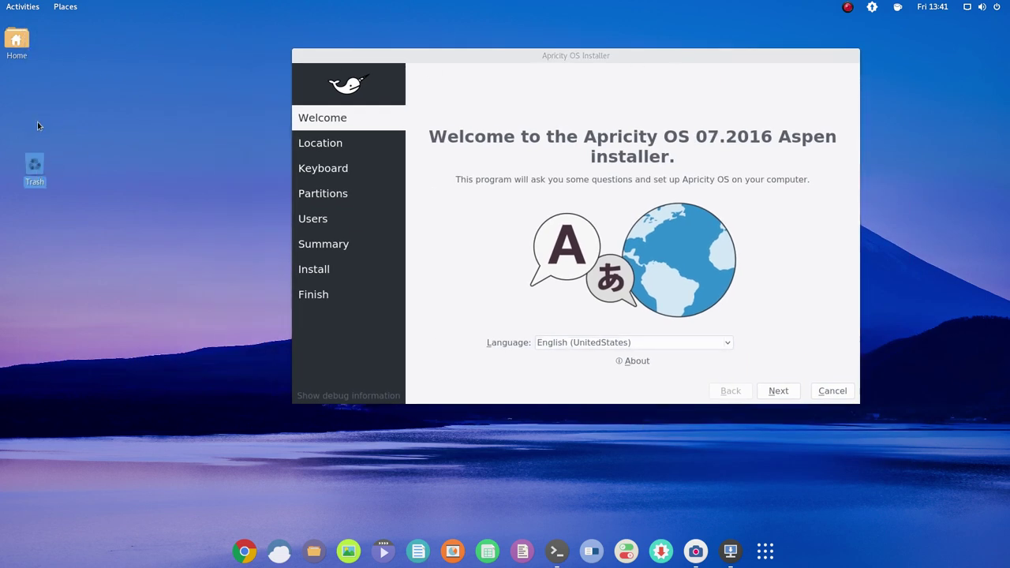
left_click_drag(26, 172, 31, 126)
left_click_drag(15, 40, 39, 44)
left_click(114, 122)
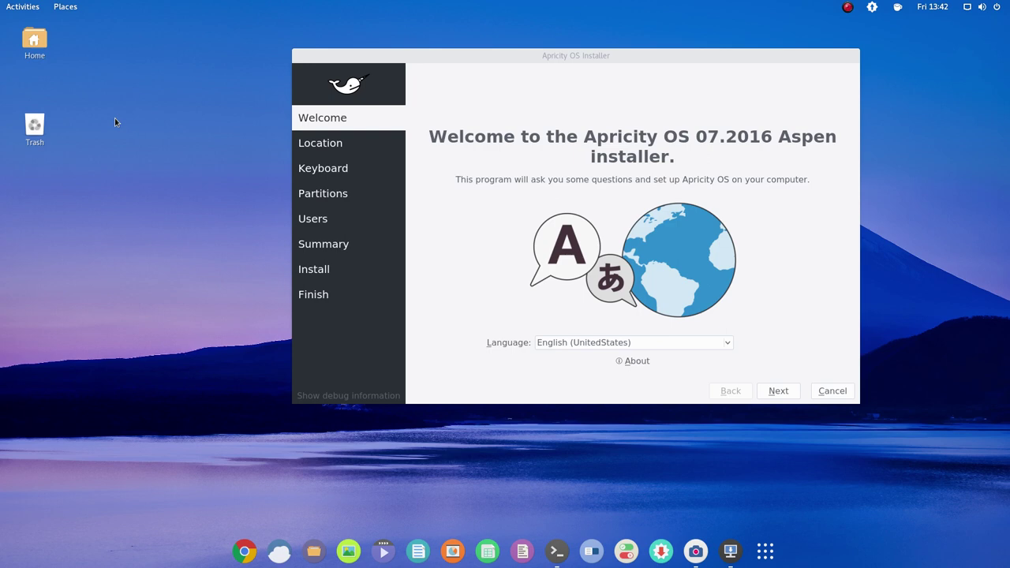
left_click_drag(583, 55, 525, 63)
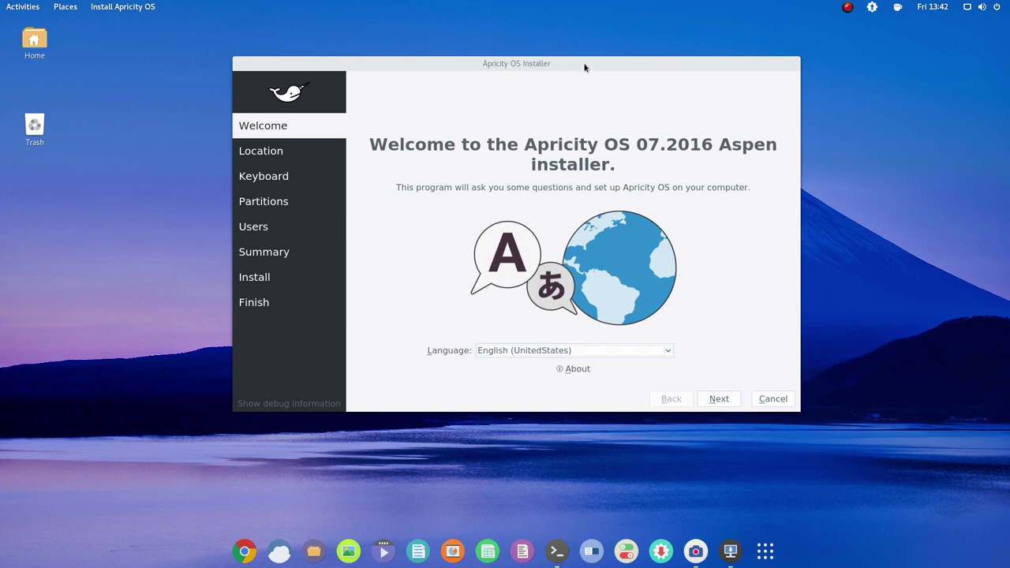
left_click_drag(586, 65, 647, 61)
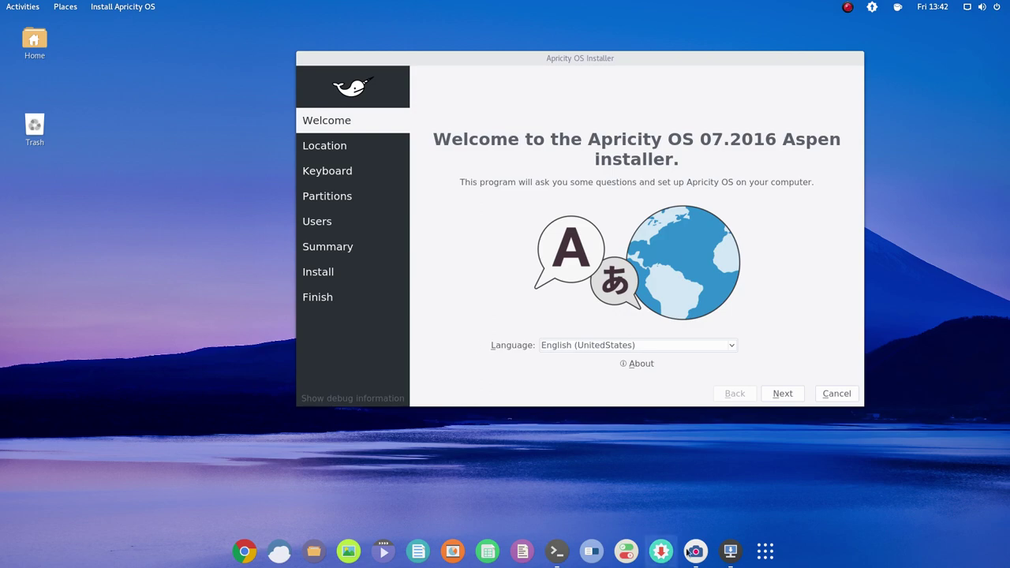
mouse_move(2, 2)
left_click(439, 36)
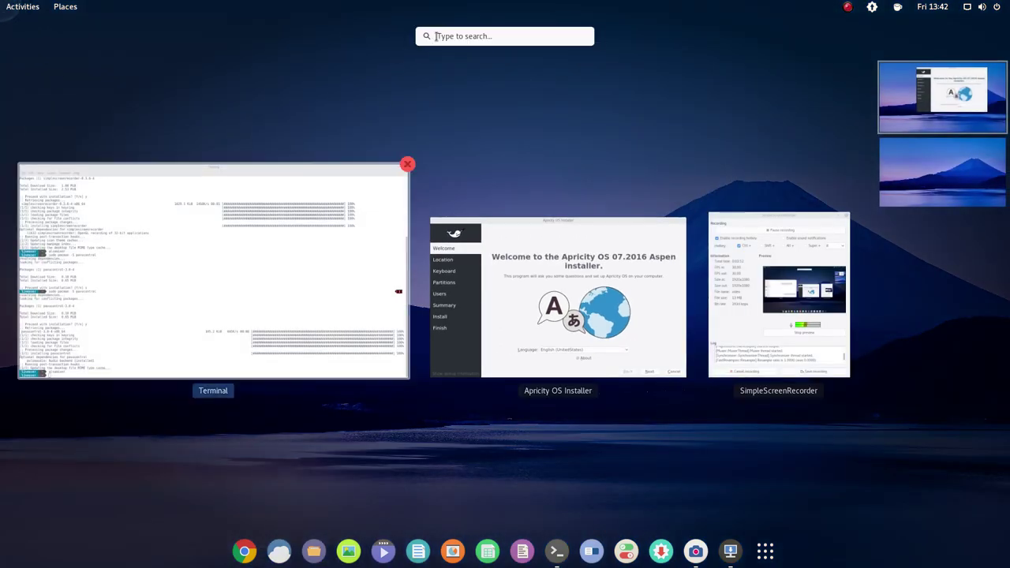
type("ap")
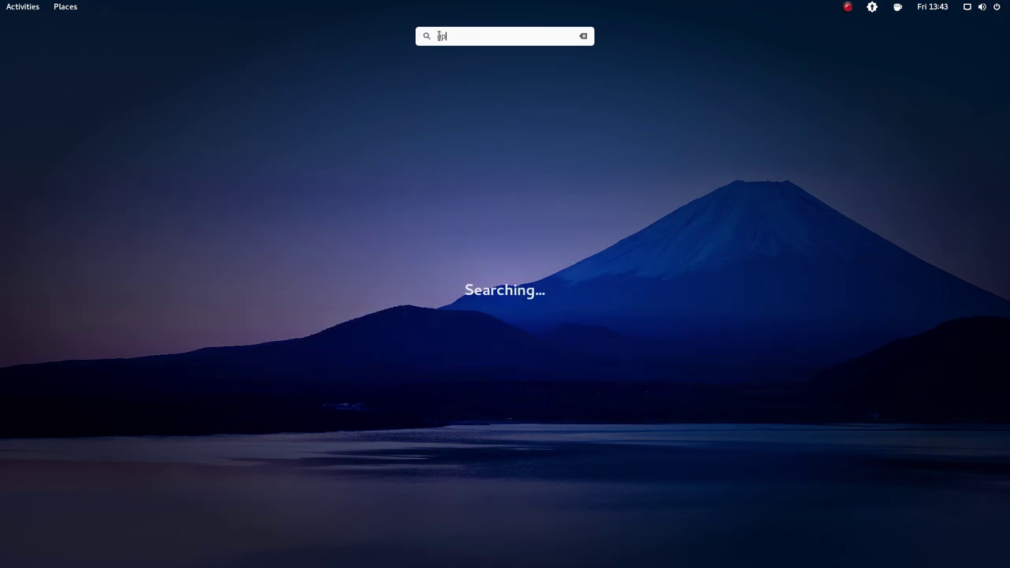
key("Escape")
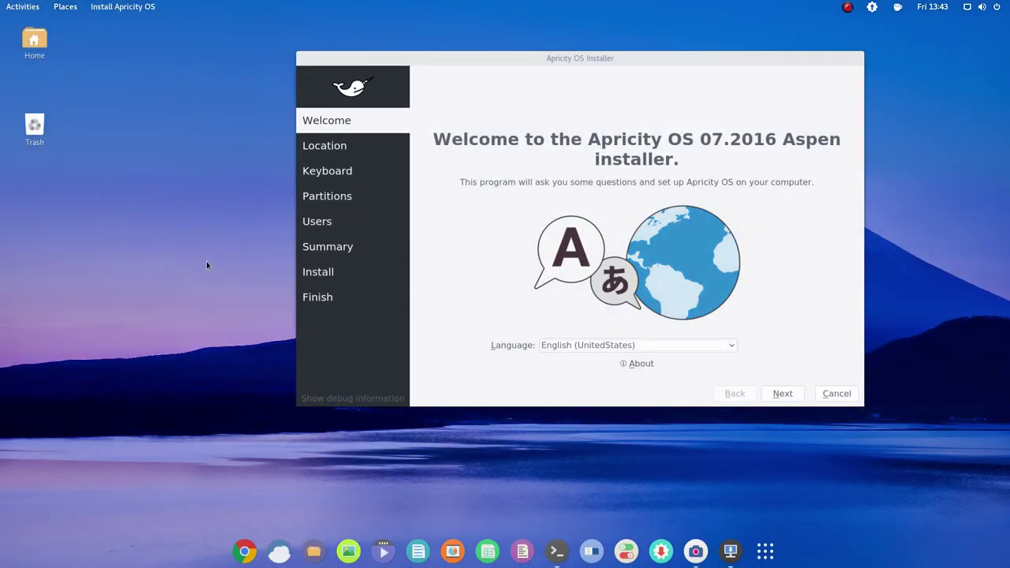
Step: Switch to Terminal, reuse the earlier pacman command to run "sudo pacman -S gparted" and confirm the installation with y
left_click(556, 552)
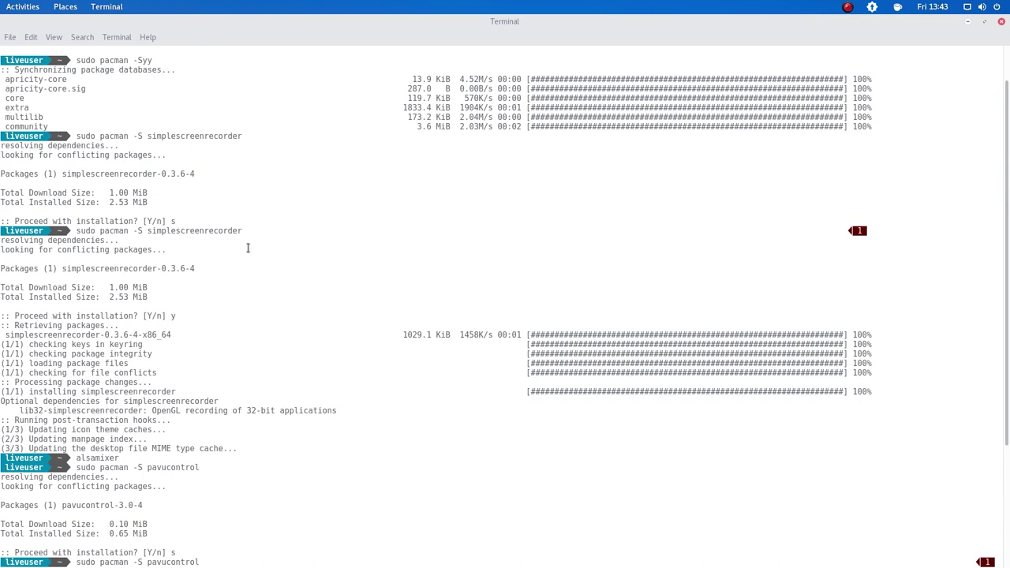
scroll(248, 249, "down", 5)
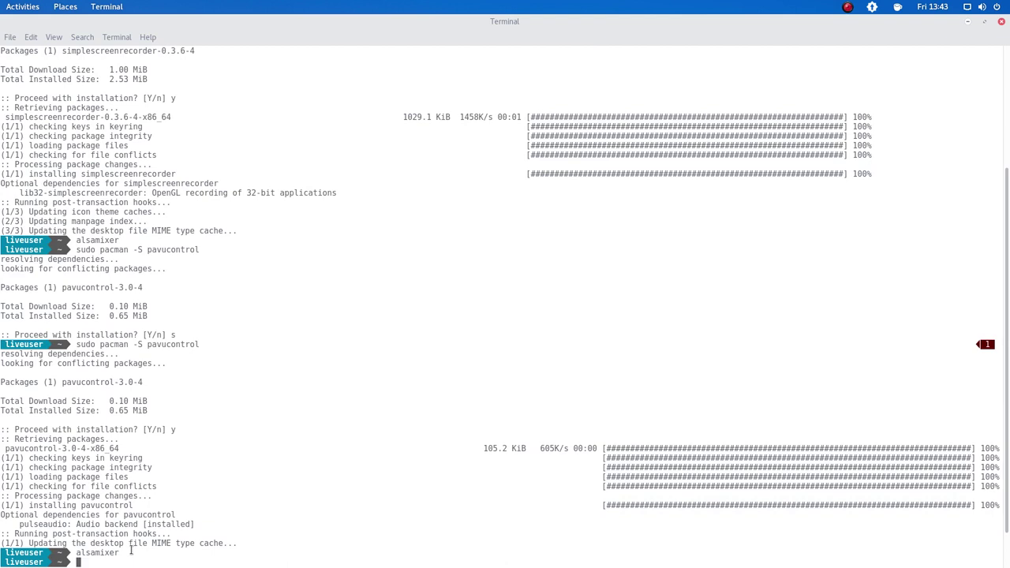
key("Up")
key("Up")
key("BackSpace")
key("BackSpace")
key("BackSpace")
key("BackSpace")
key("BackSpace")
key("BackSpace")
key("BackSpace")
key("BackSpace")
key("BackSpace")
key("BackSpace")
key("BackSpace")
type("gparted")
key("Return")
type("y")
key("Return")
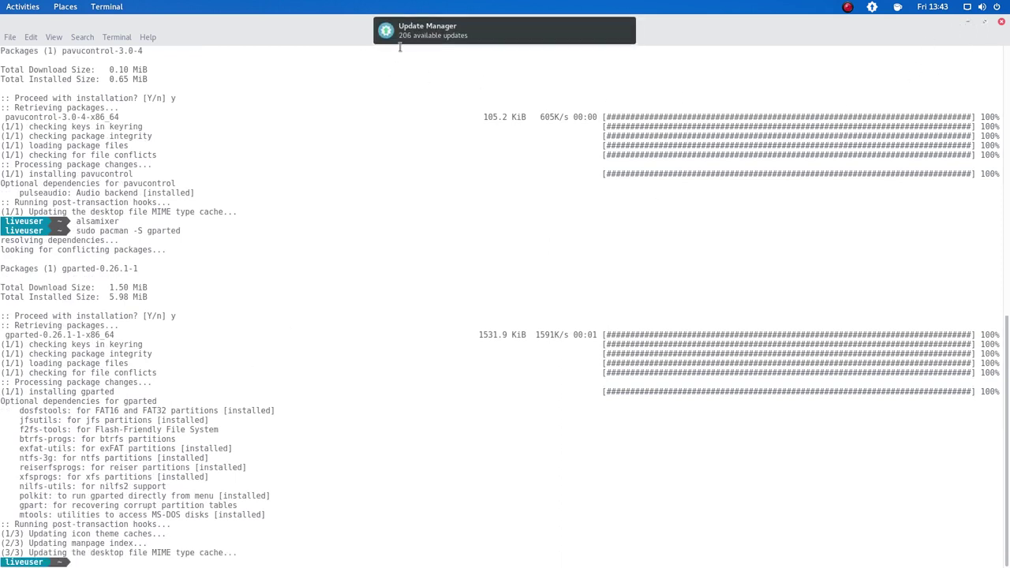
Step: Minimize the terminal and launch GParted by searching the applications for "gp"
left_click(967, 22)
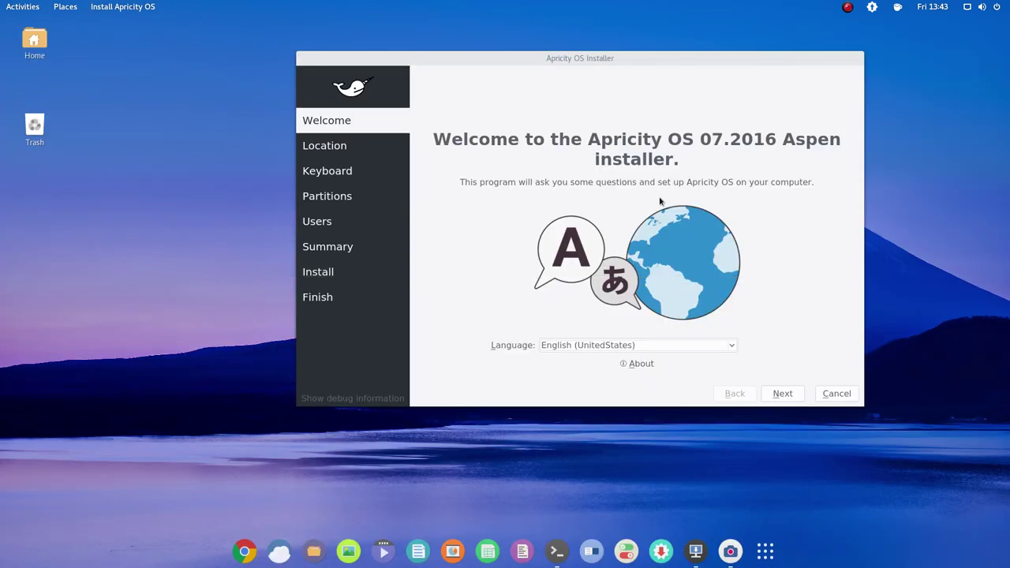
mouse_move(2, 1)
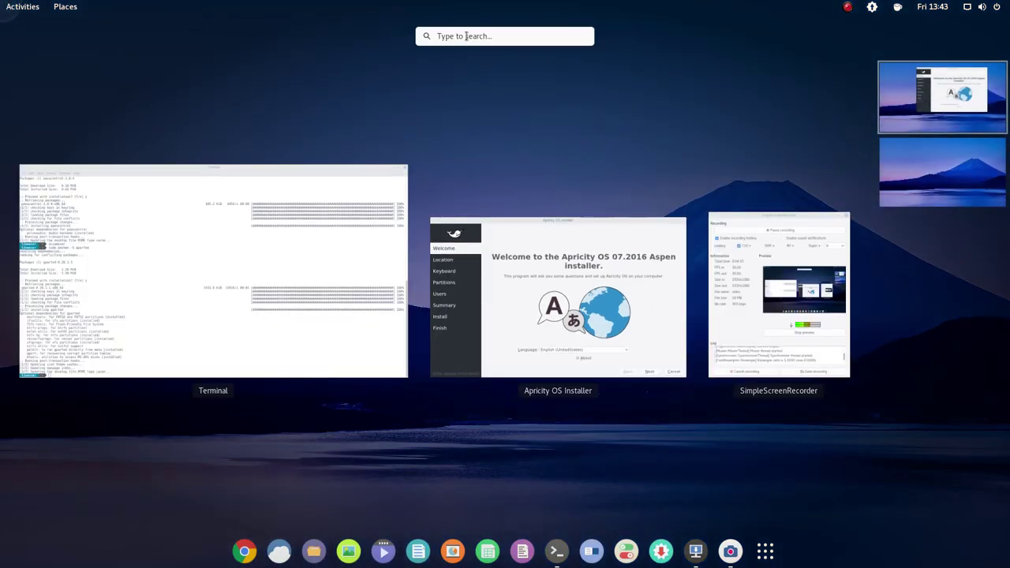
left_click(466, 35)
type("gp")
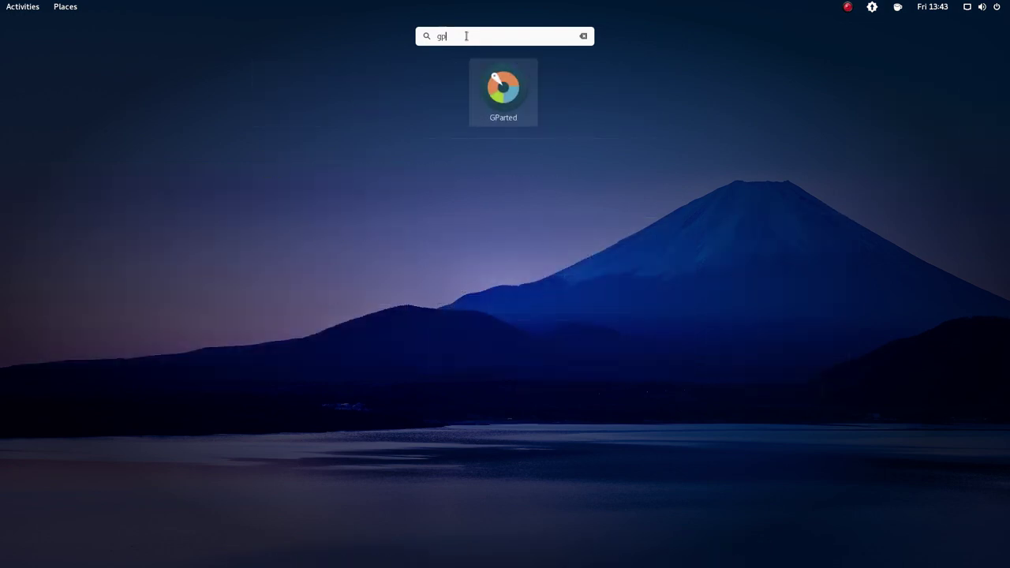
left_click(500, 85)
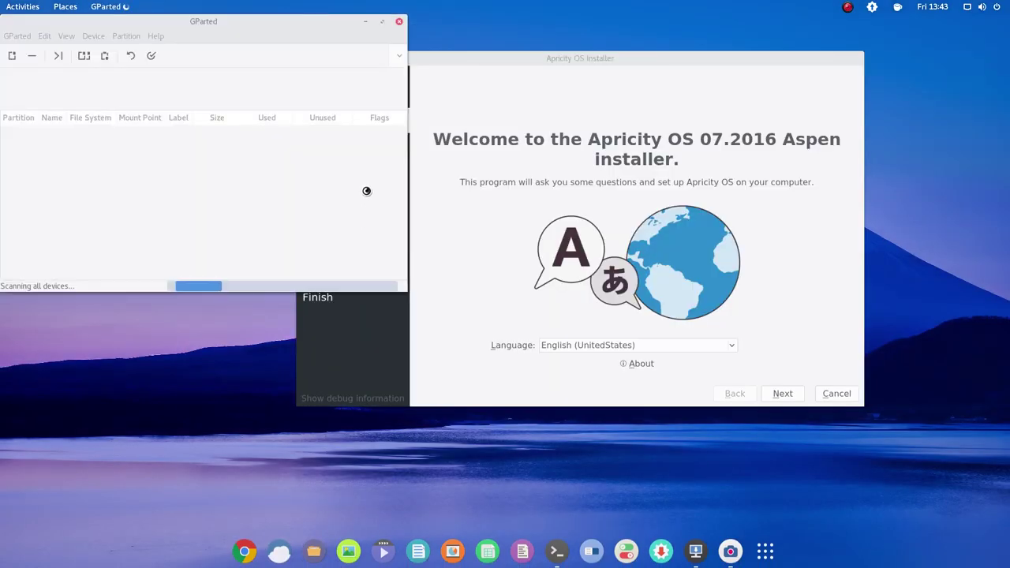
Step: Enlarge the GParted window and reposition it so the whole partition table is easy to read
left_click_drag(227, 30, 287, 88)
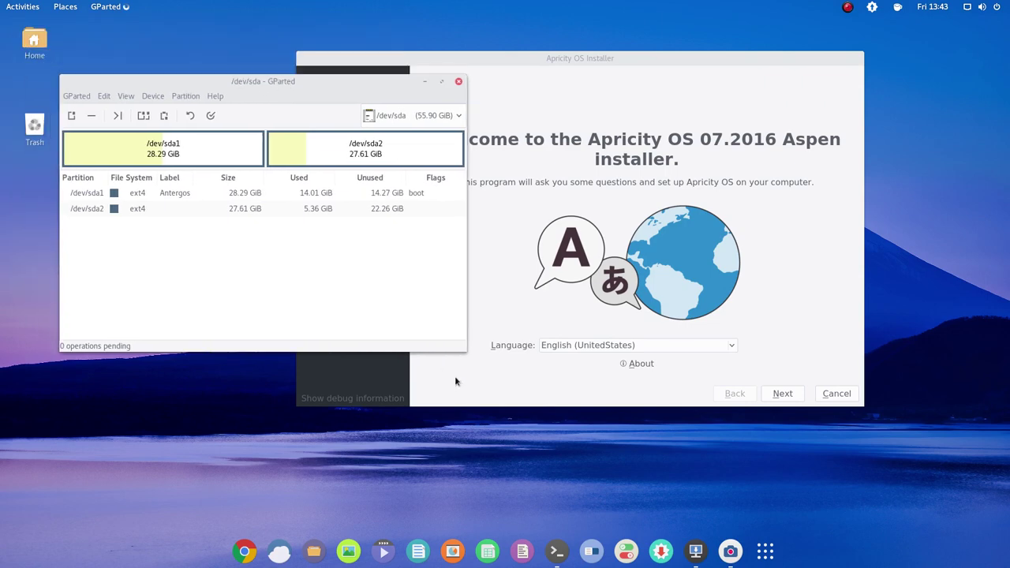
left_click_drag(460, 351, 946, 462)
left_click_drag(502, 81, 506, 32)
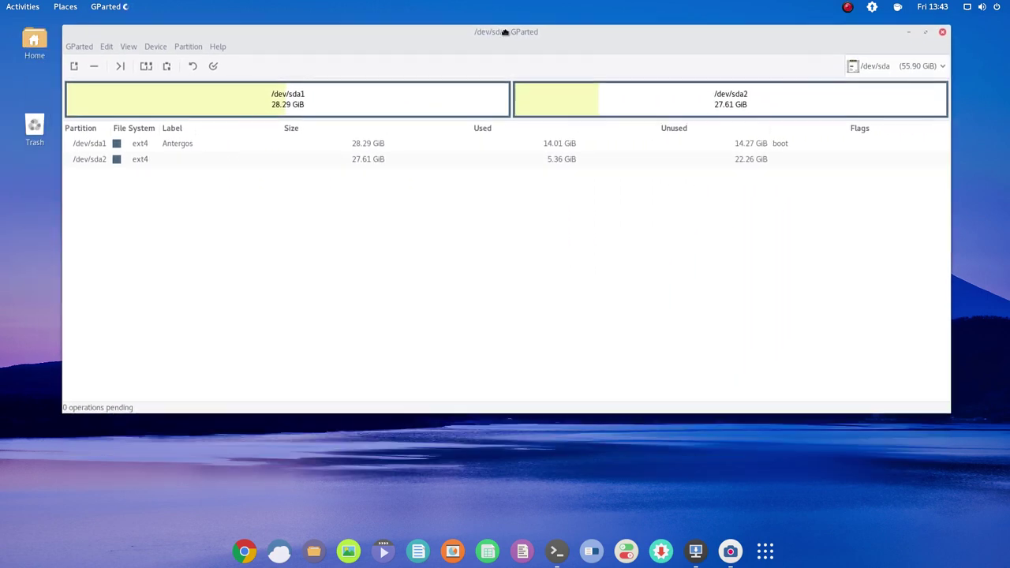
Step: Check the list of available disks and inspect the /dev/sda1 and /dev/sda2 partitions on /dev/sda
left_click(886, 70)
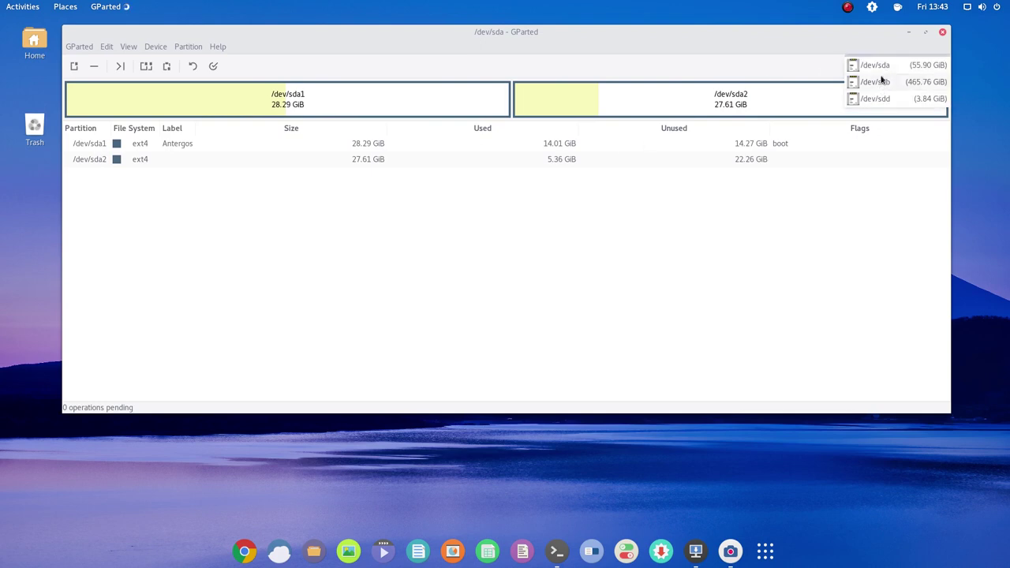
left_click(657, 231)
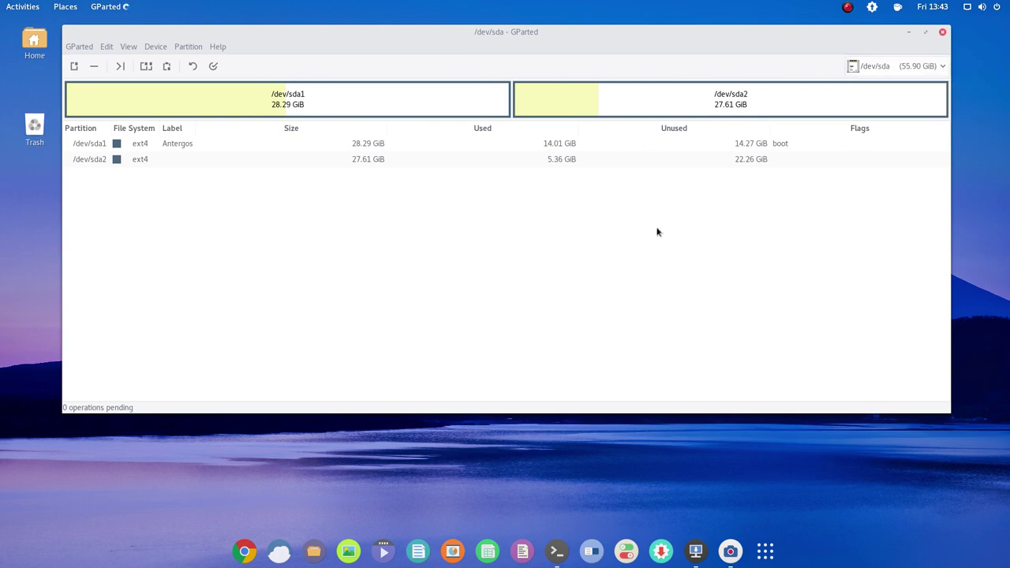
left_click(172, 162)
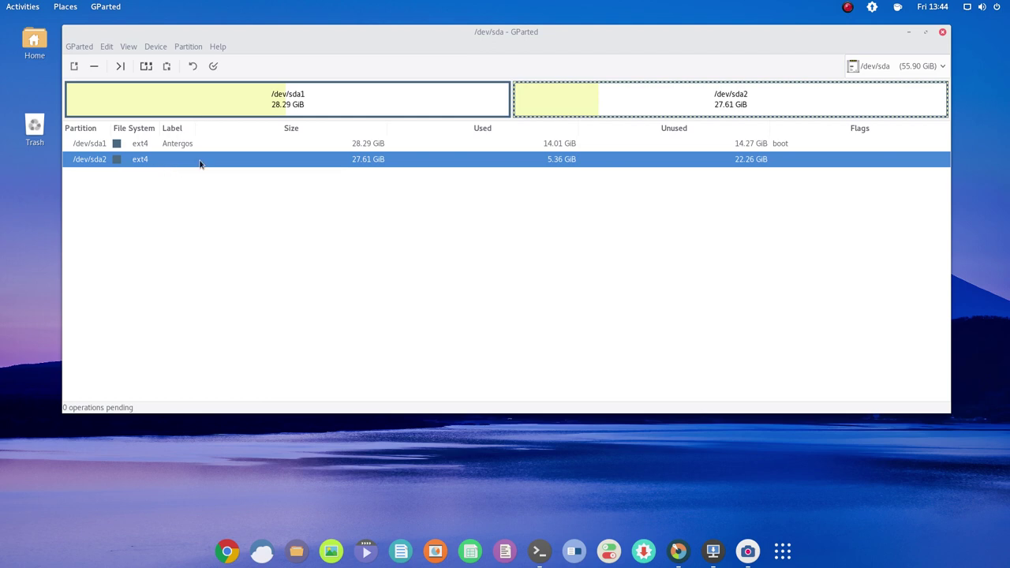
left_click(177, 148)
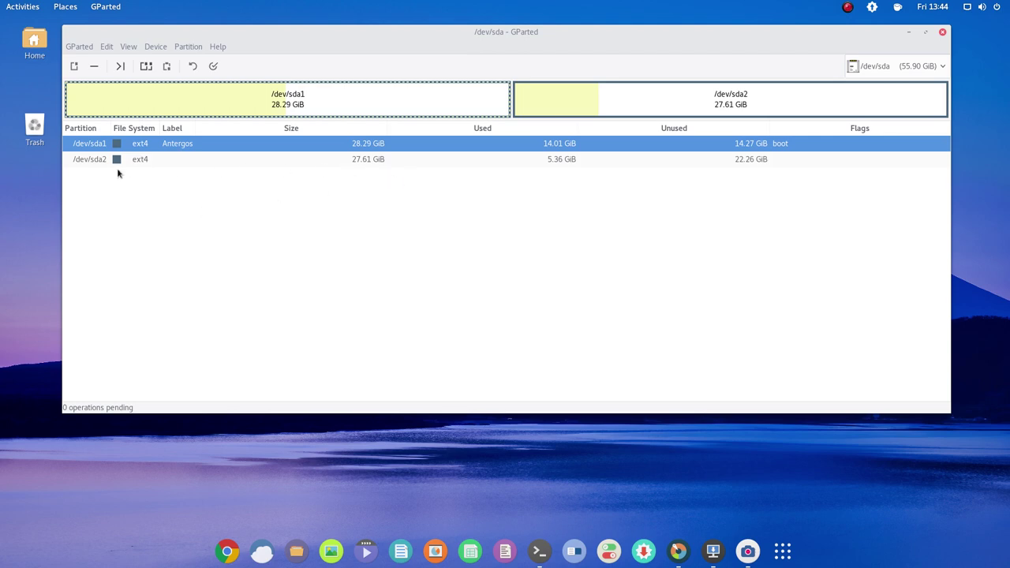
left_click(96, 161)
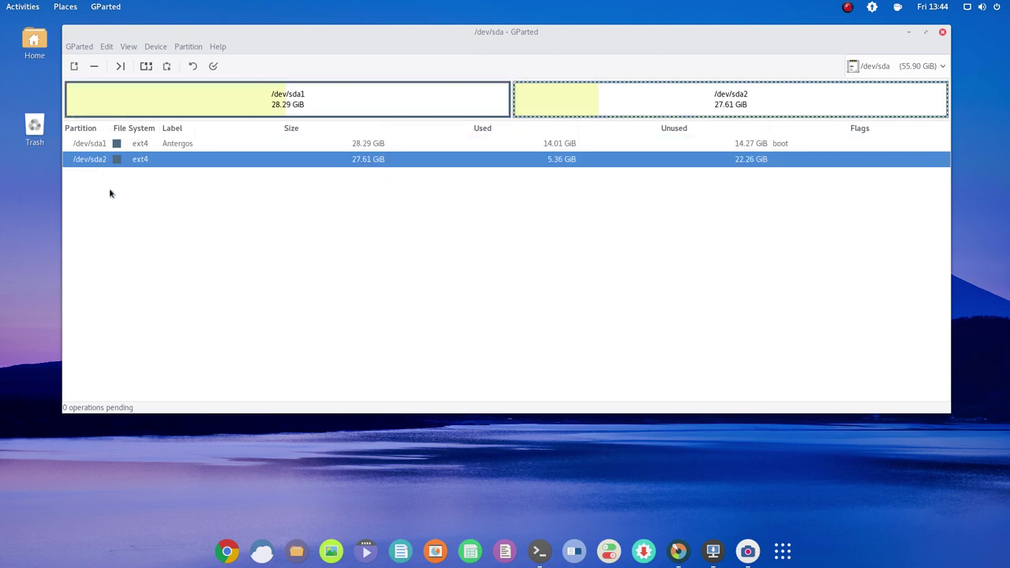
Step: Switch to the /dev/sdb disk and inspect its Datos and linux-swap partitions
left_click(875, 70)
left_click(875, 82)
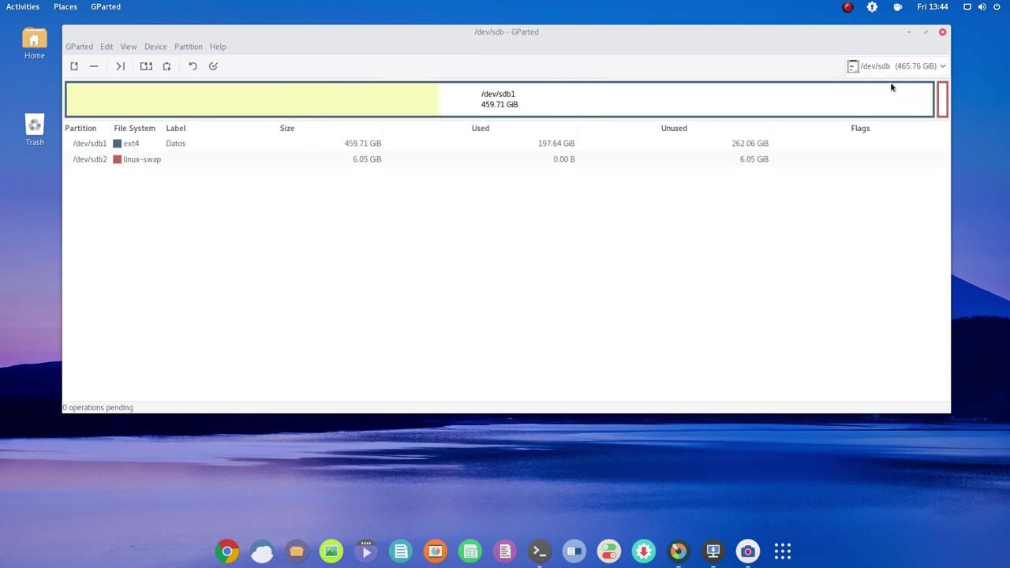
left_click(369, 102)
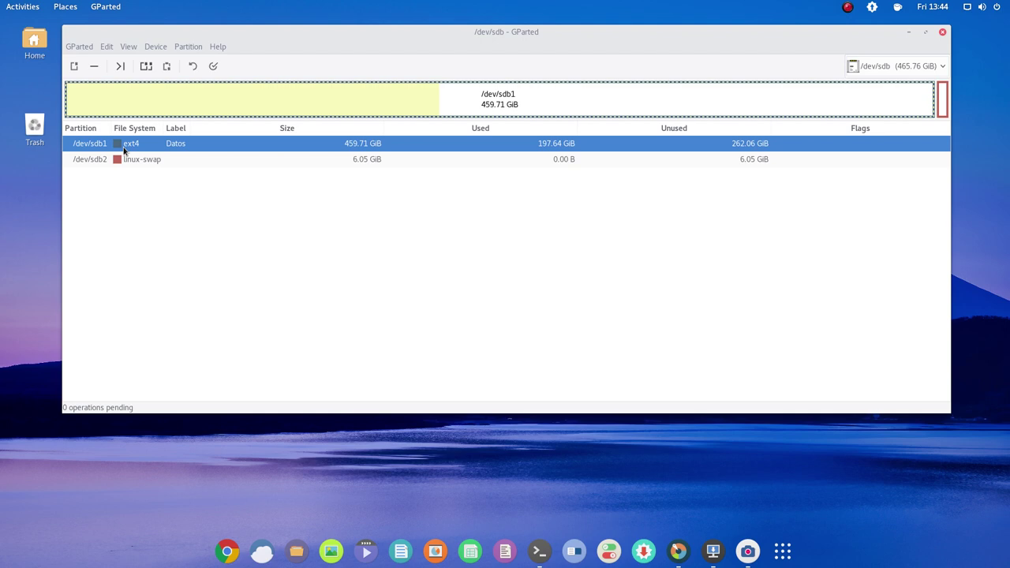
left_click(133, 167)
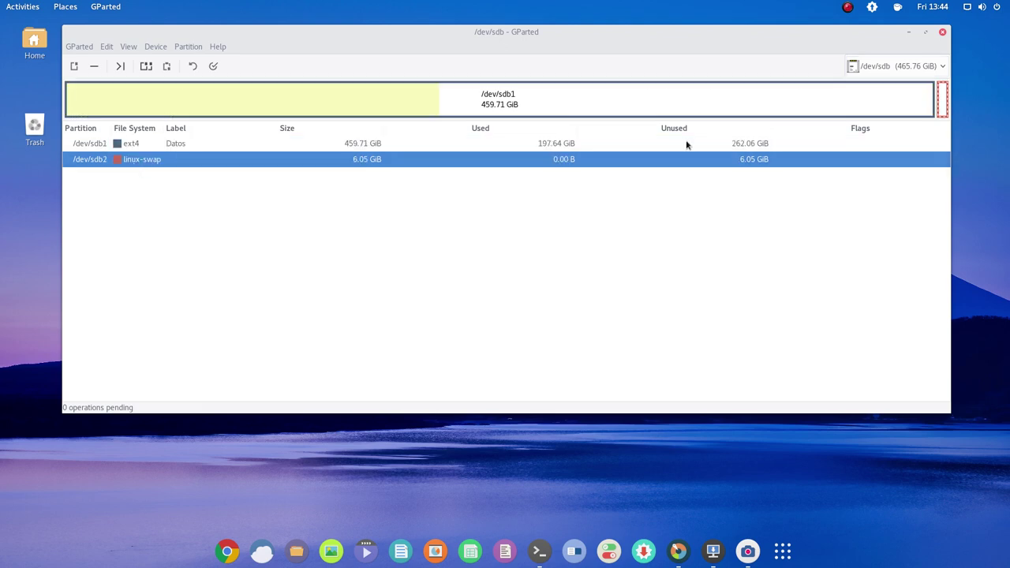
left_click(310, 98)
left_click(152, 163)
Step: Return to the /dev/sda disk, select the /dev/sda2 partition, and shrink and minimize the GParted window
left_click(885, 65)
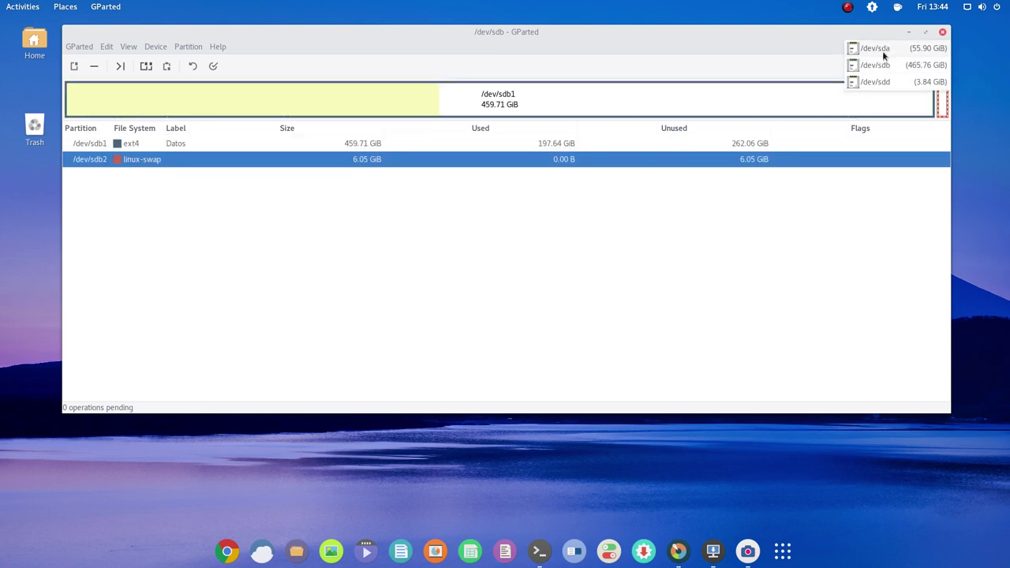
left_click(884, 48)
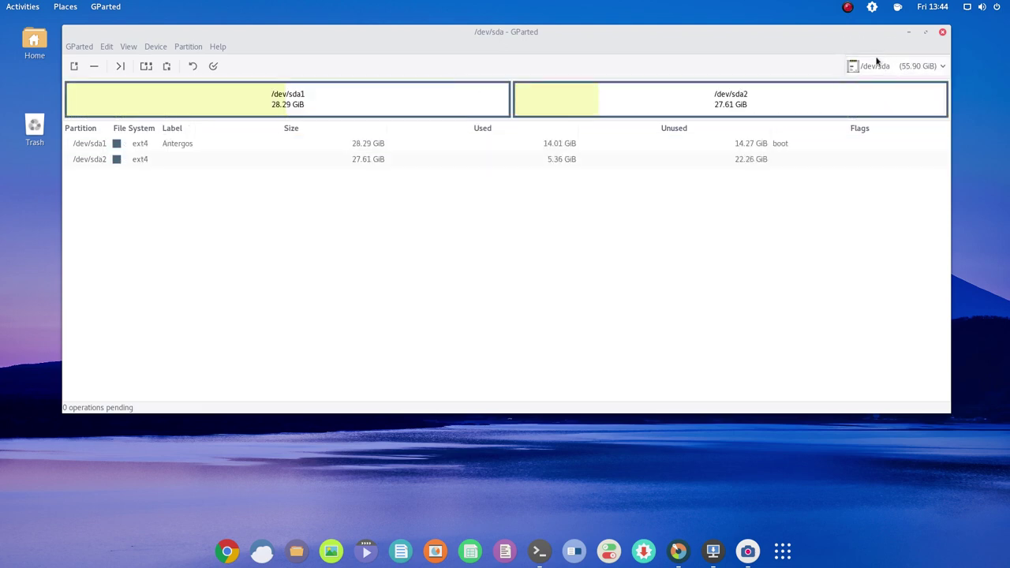
left_click(140, 160)
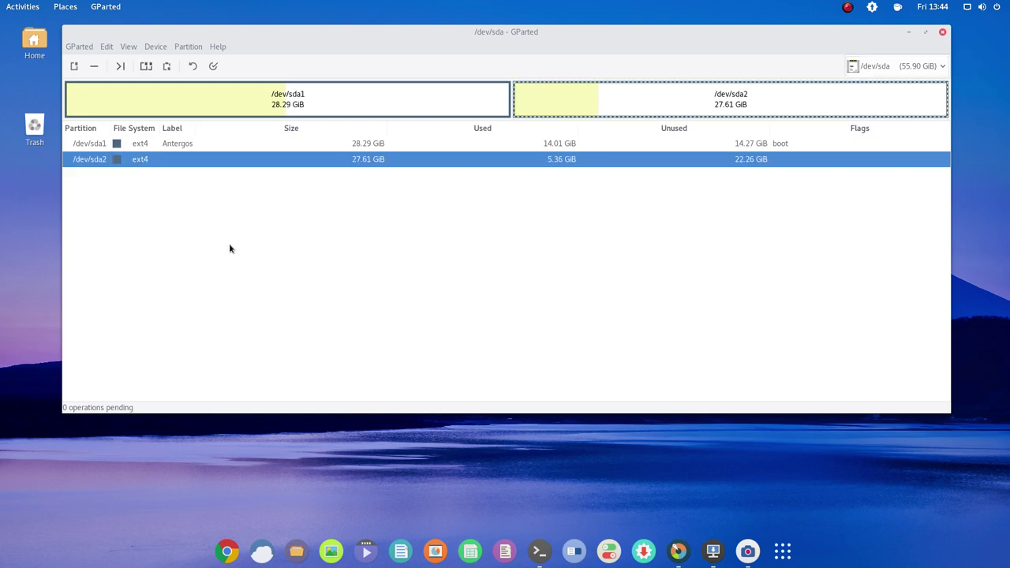
left_click_drag(947, 409, 794, 360)
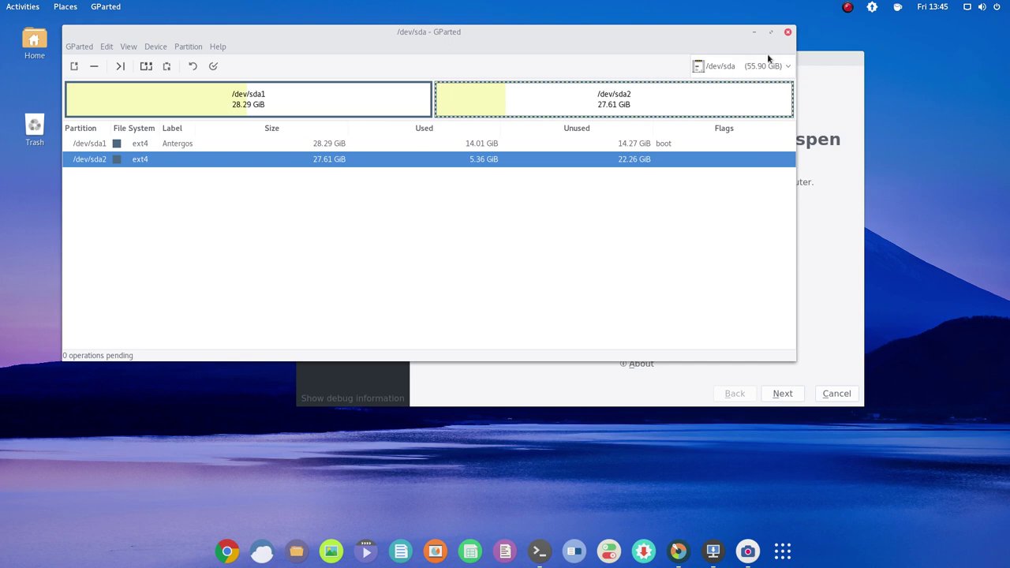
left_click(754, 32)
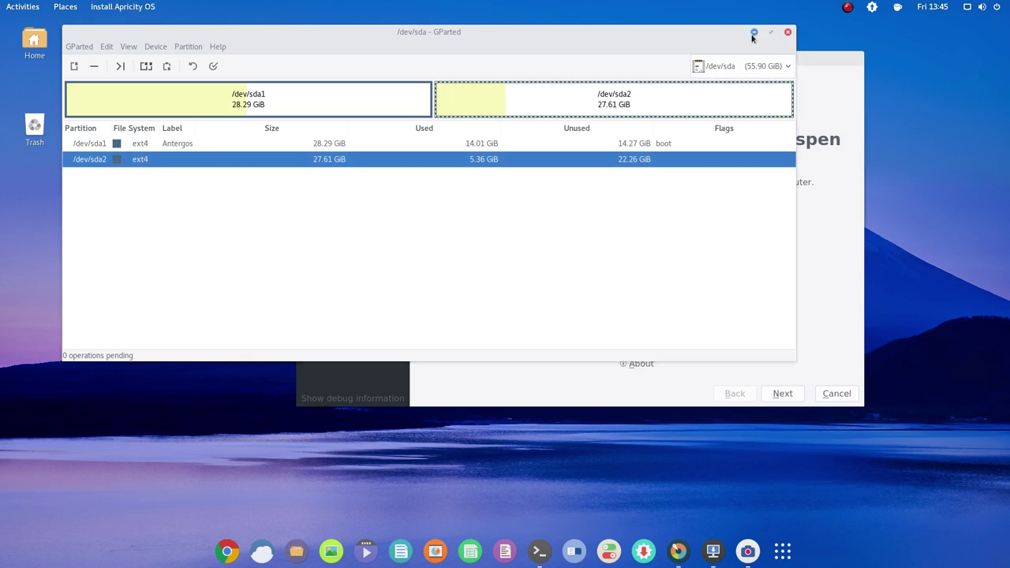
Step: Reposition the Apricity OS Installer window and set the installer language to Spanish (Spain)
left_click_drag(634, 56, 505, 43)
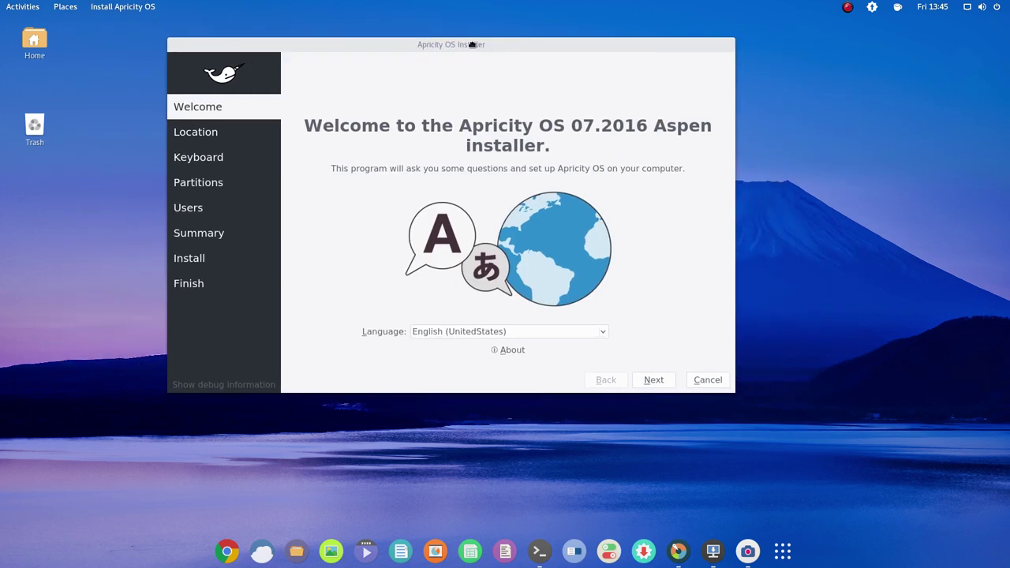
left_click_drag(473, 45, 420, 47)
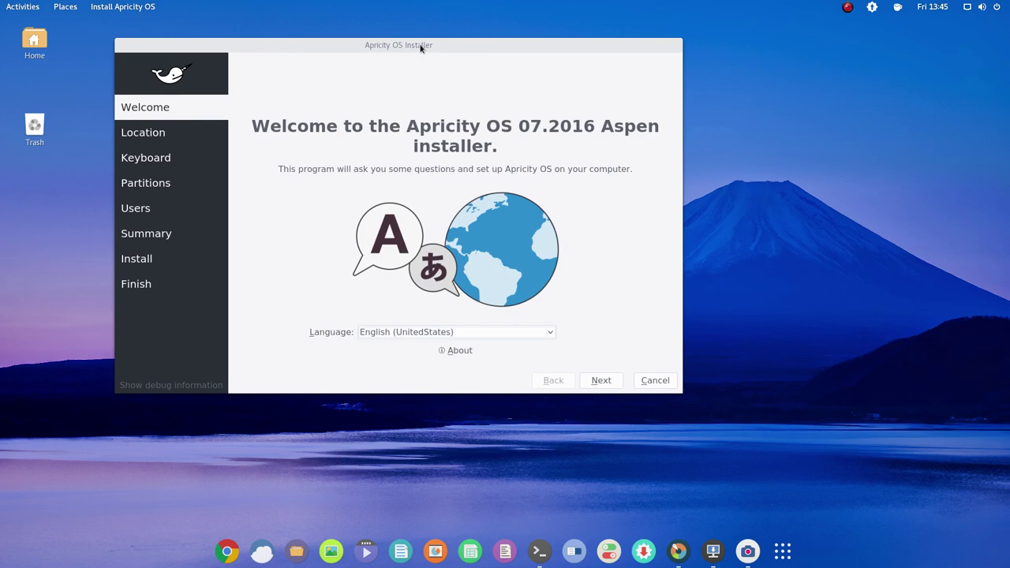
left_click(404, 331)
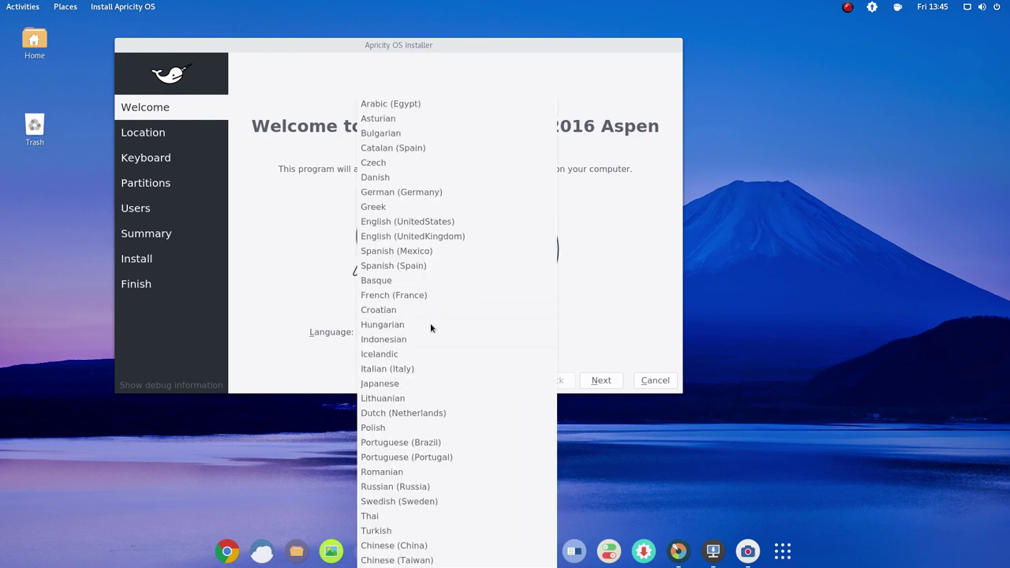
left_click(419, 267)
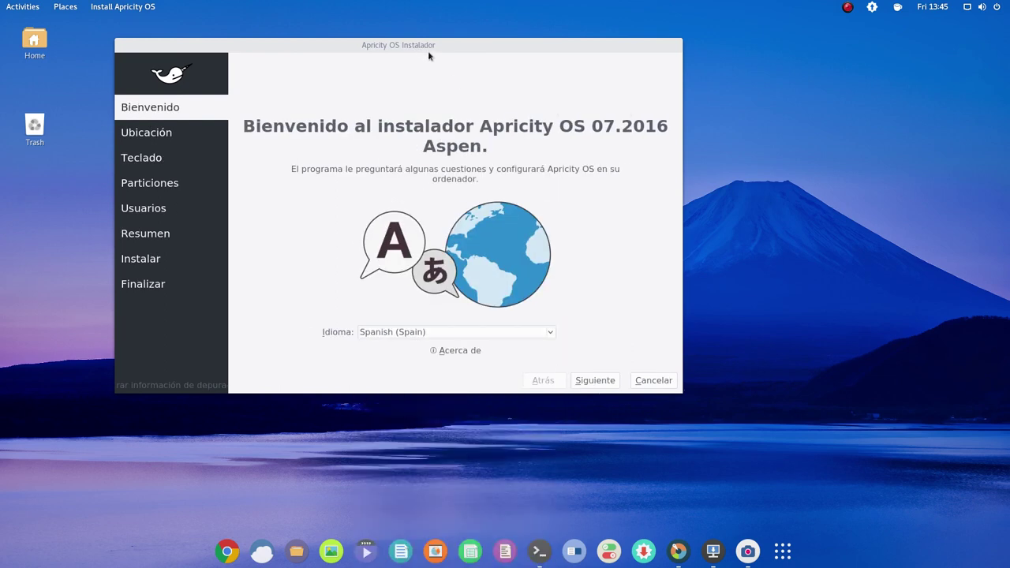
Step: Reposition the installer window, set the location to region Europe and zone Madrid, and continue to the keyboard settings
left_click_drag(433, 44, 487, 28)
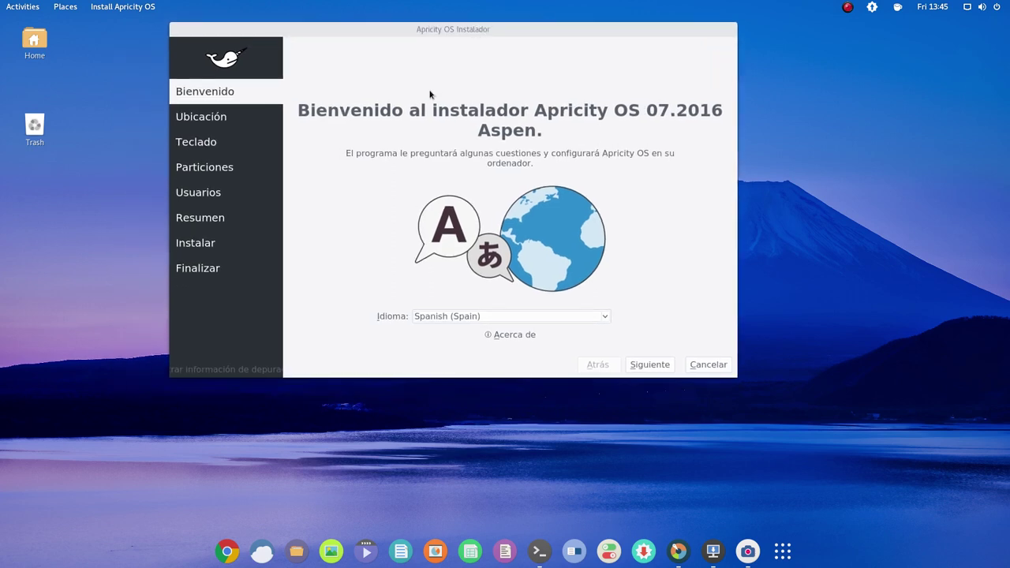
left_click(650, 365)
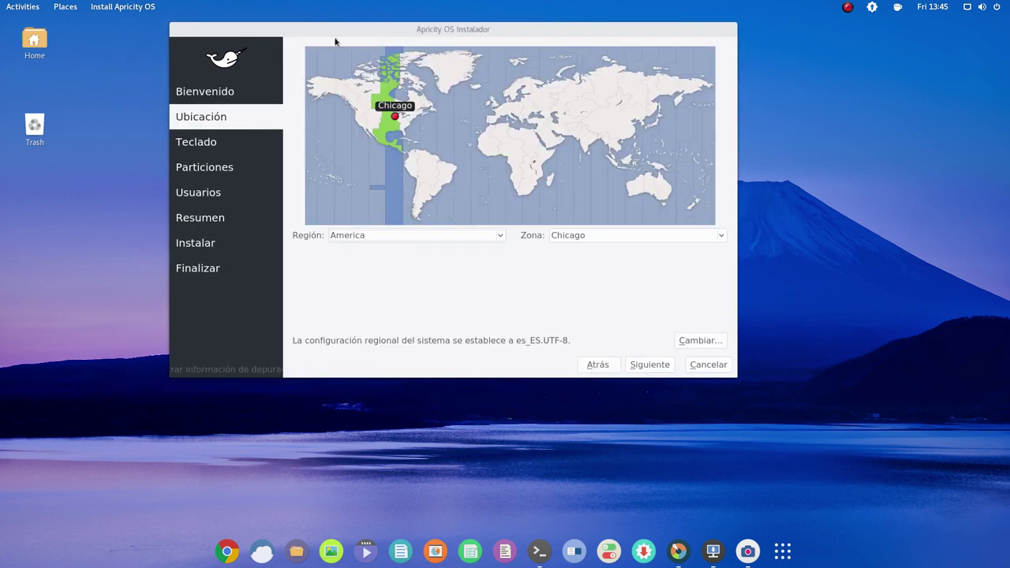
left_click(495, 123)
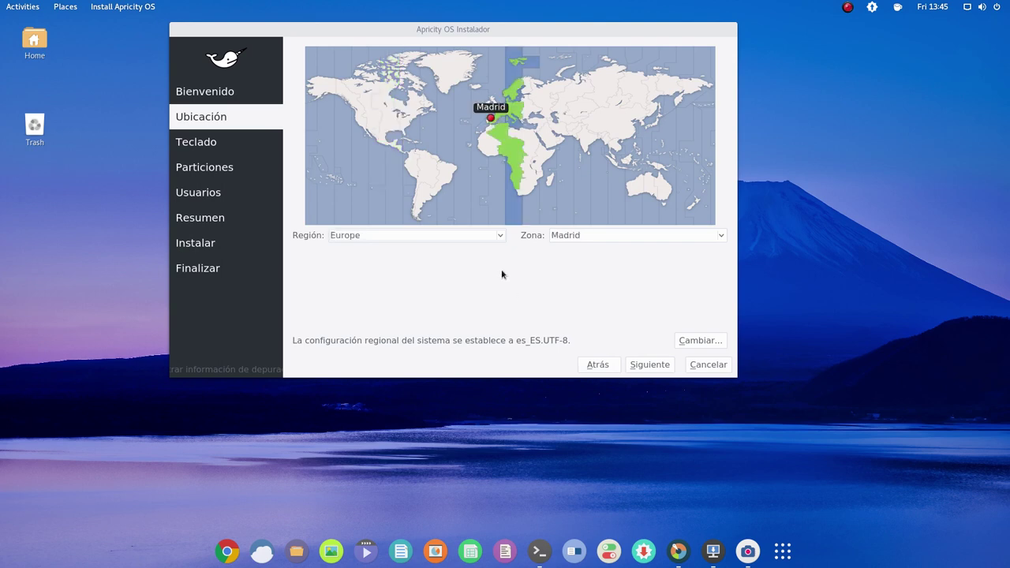
left_click(649, 365)
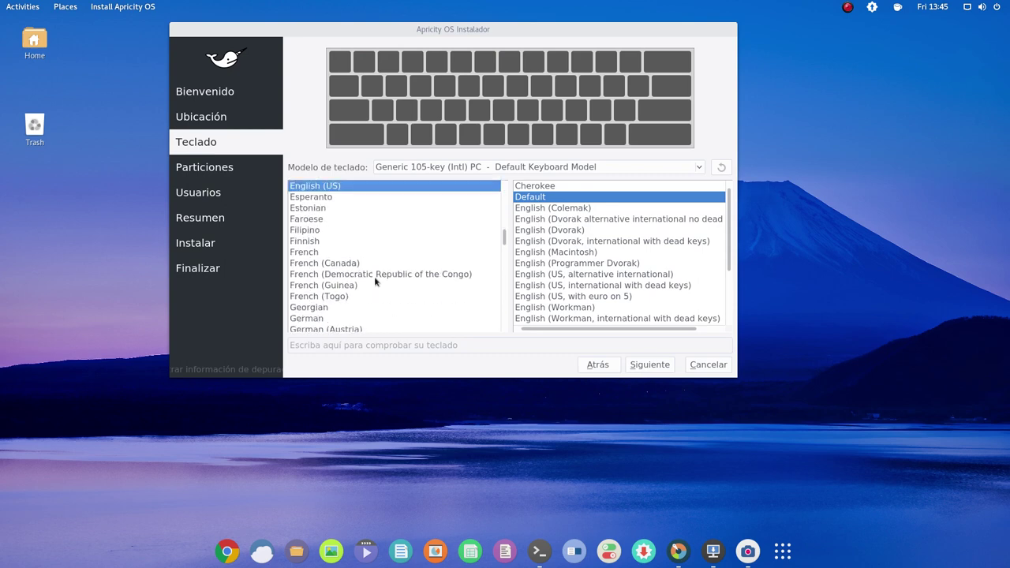
Step: Choose the Spanish keyboard layout with the Default variant and continue to the partitioning options
scroll(374, 280, "down", 15)
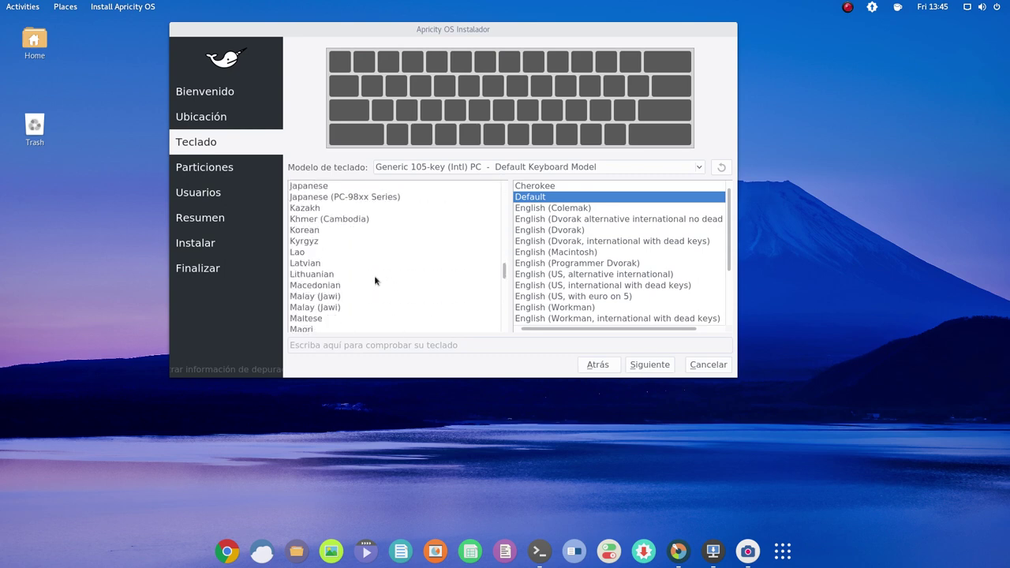
scroll(374, 279, "down", 3)
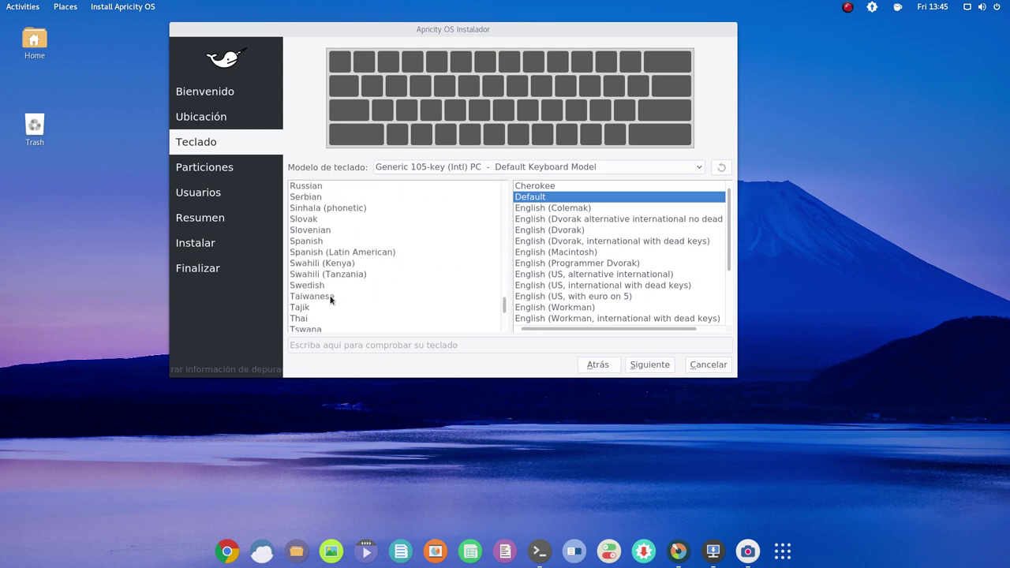
left_click(314, 243)
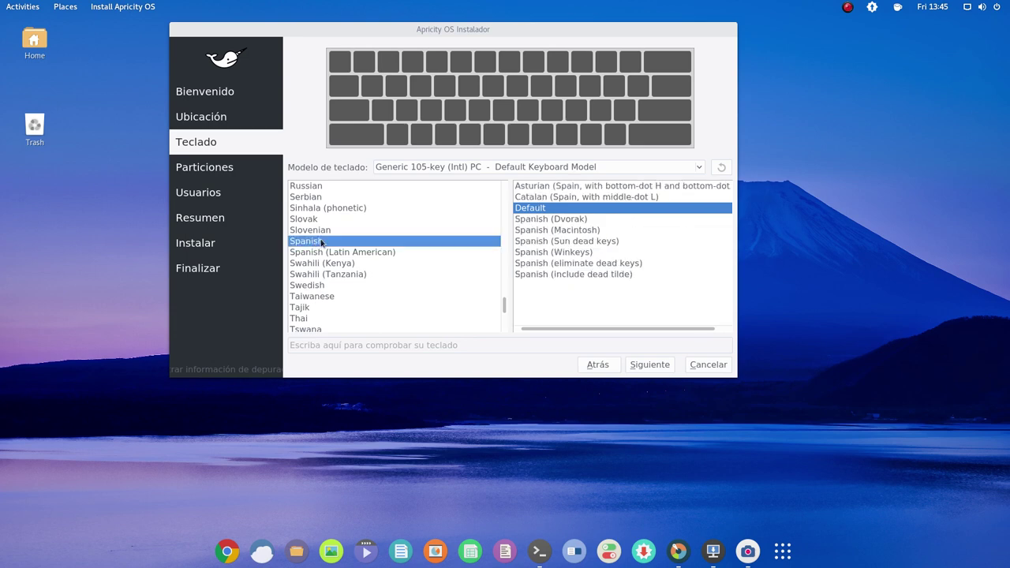
left_click(656, 367)
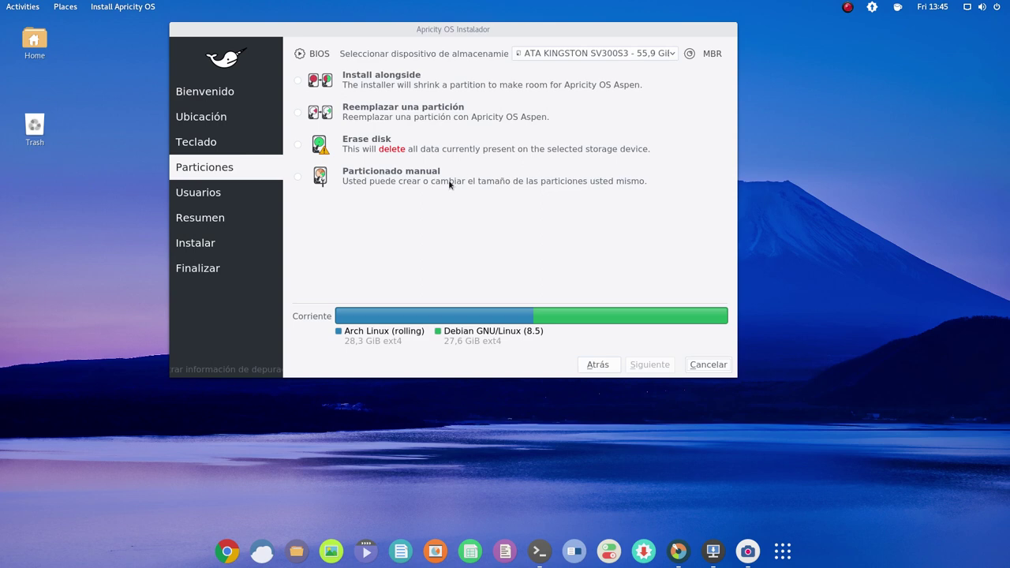
Step: Reposition the installer window and proceed with manual partitioning (Particionado manual) on the ATA KINGSTON SV300S3 disk
left_click_drag(442, 30, 388, 41)
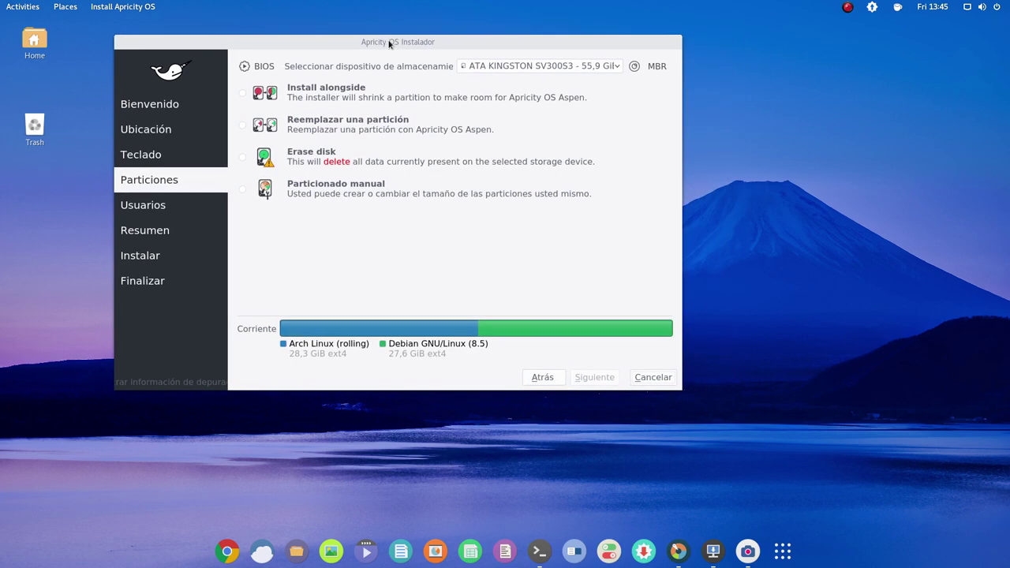
left_click(243, 192)
left_click(594, 378)
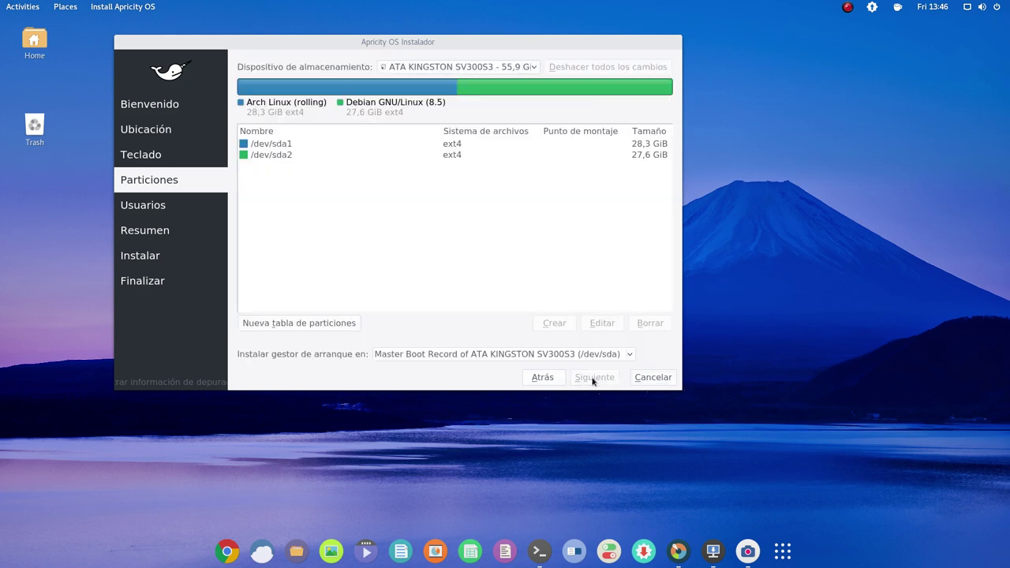
Step: Edit the /dev/sda2 partition so it is formatted as ext4 and mounted at /
left_click(282, 146)
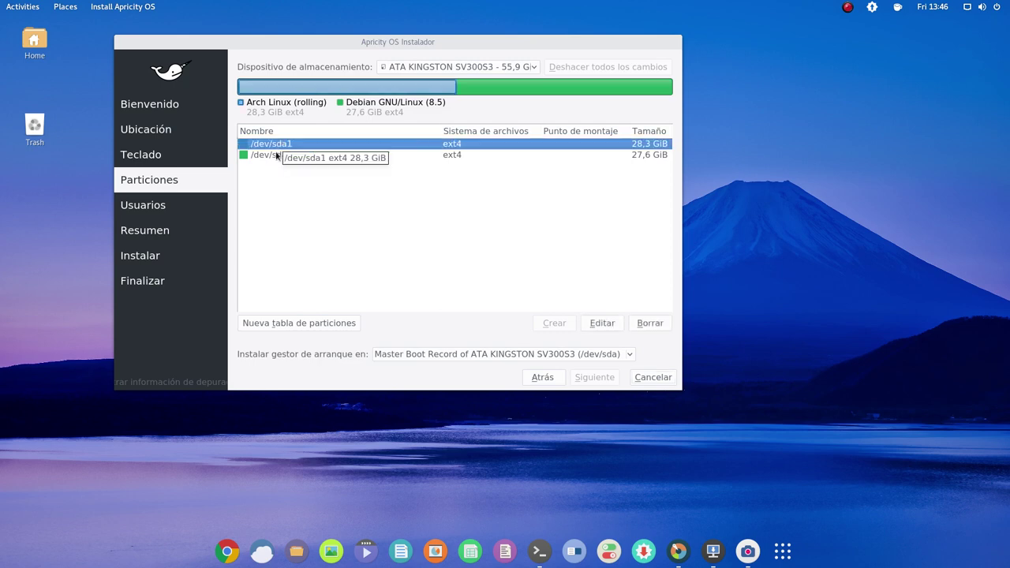
left_click(276, 155)
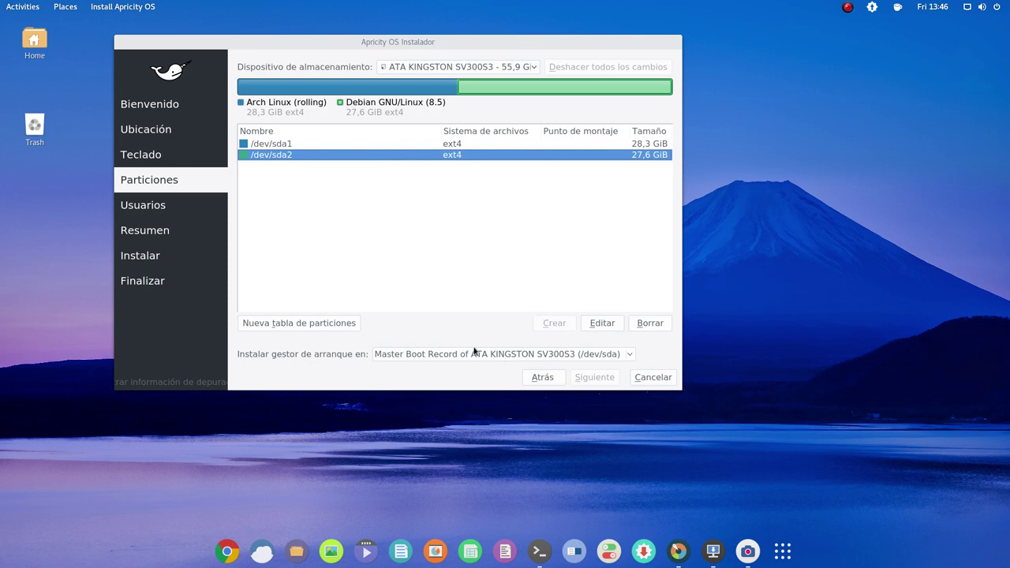
left_click(602, 322)
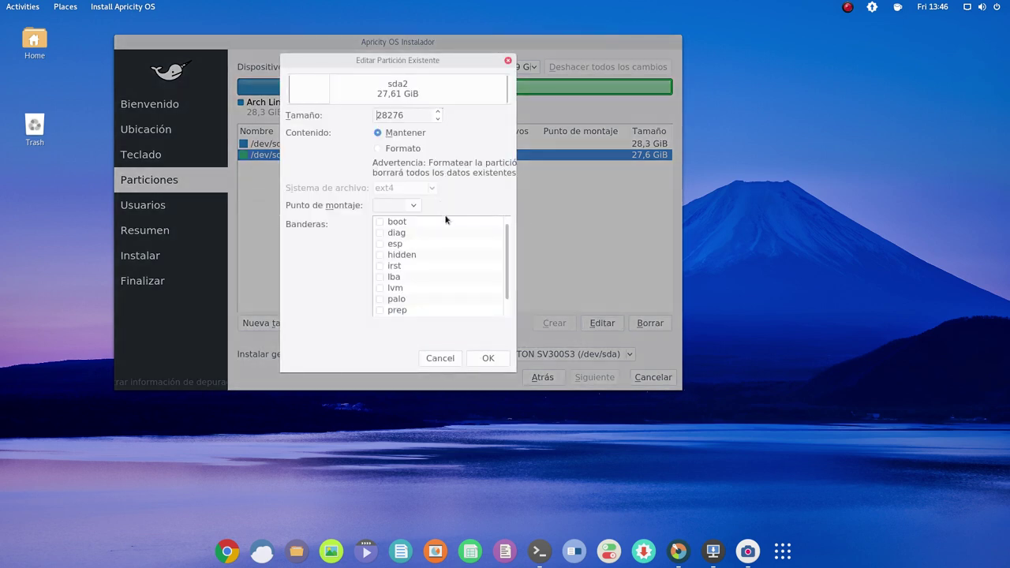
left_click(379, 149)
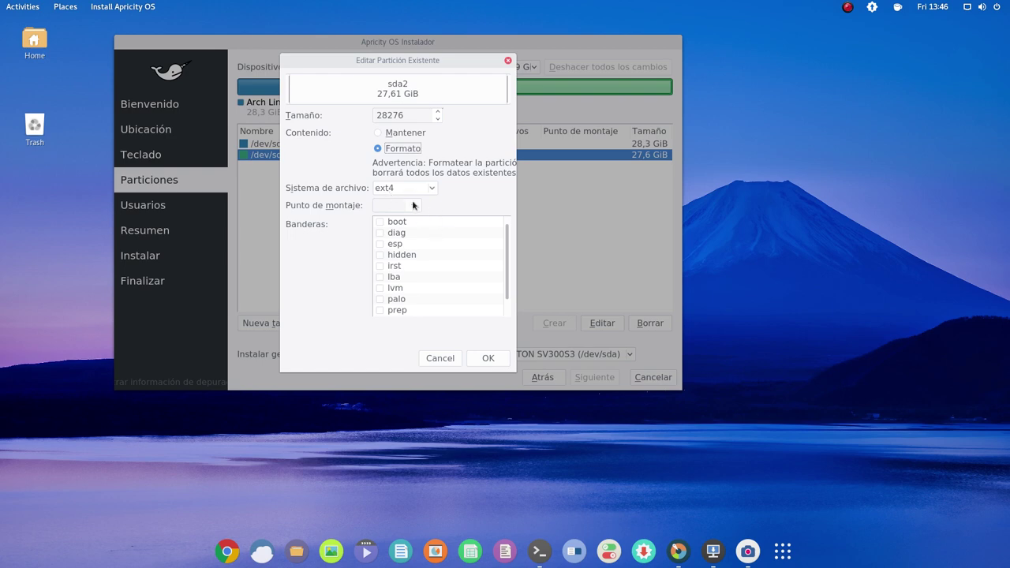
left_click(409, 204)
left_click(402, 207)
left_click_drag(507, 289, 500, 255)
left_click(488, 357)
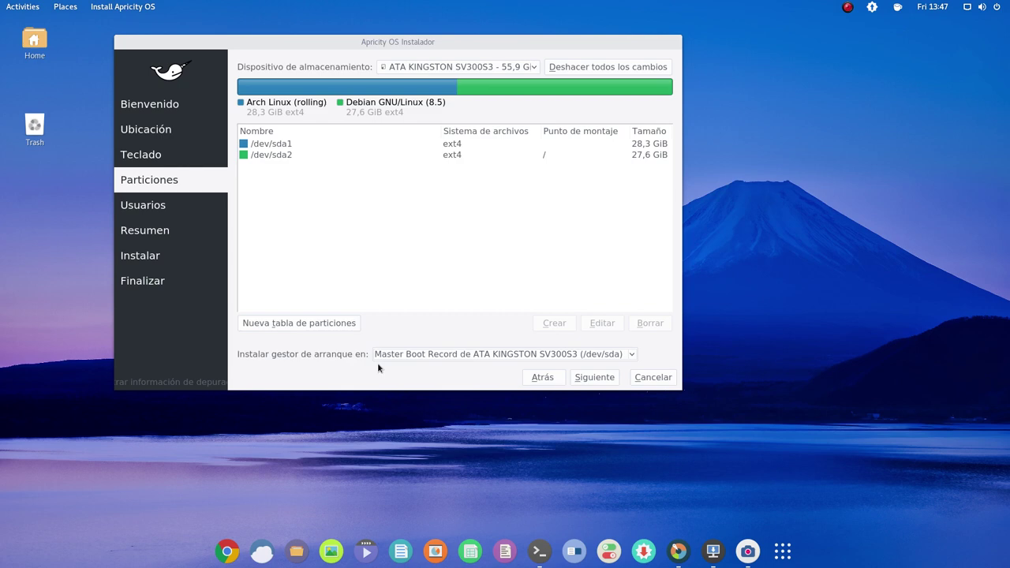
Step: Review the boot loader locations and choose not to install the boot loader (No instalar el gestor de arranque)
left_click(430, 357)
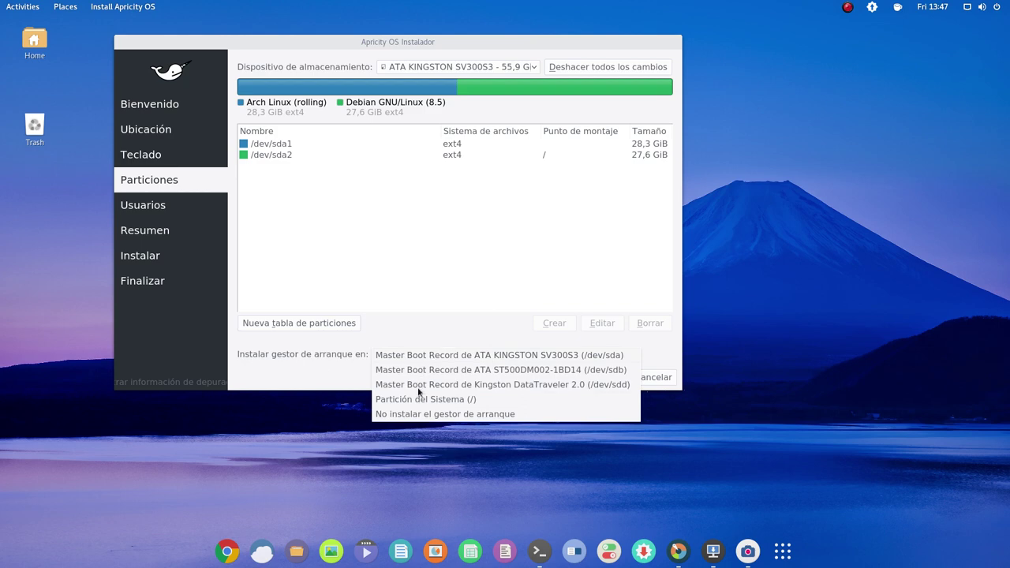
left_click(418, 414)
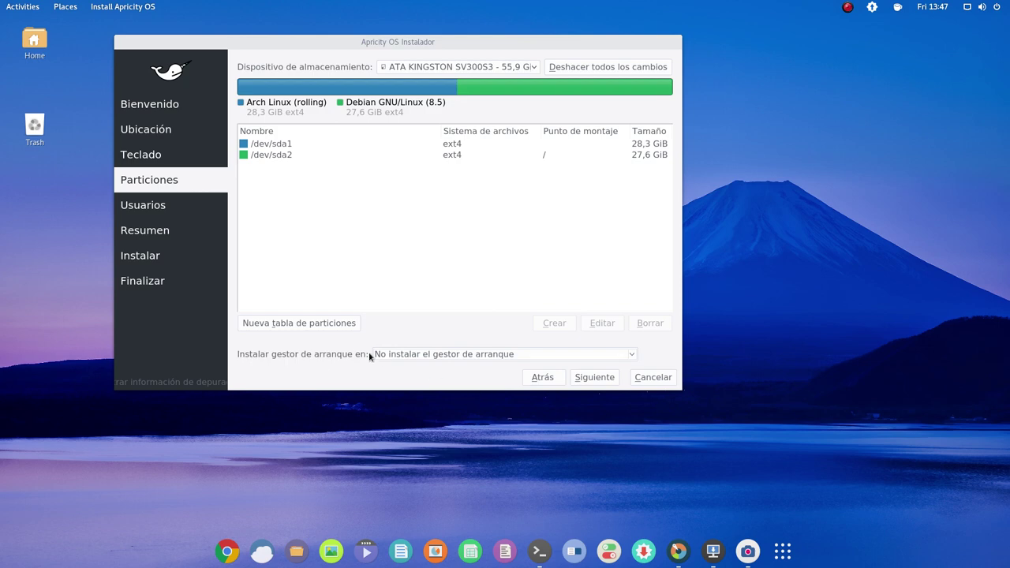
left_click(406, 353)
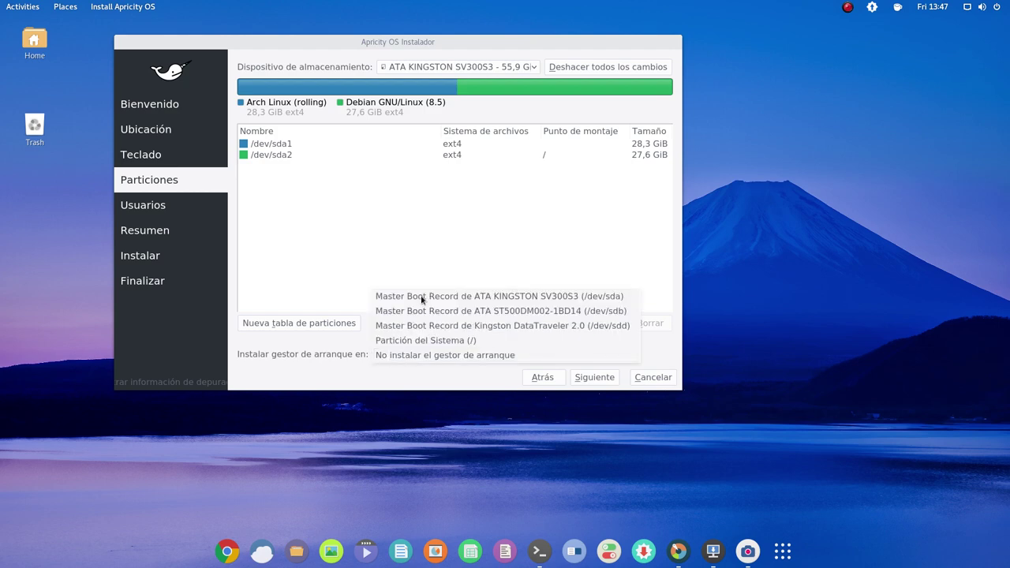
left_click(422, 296)
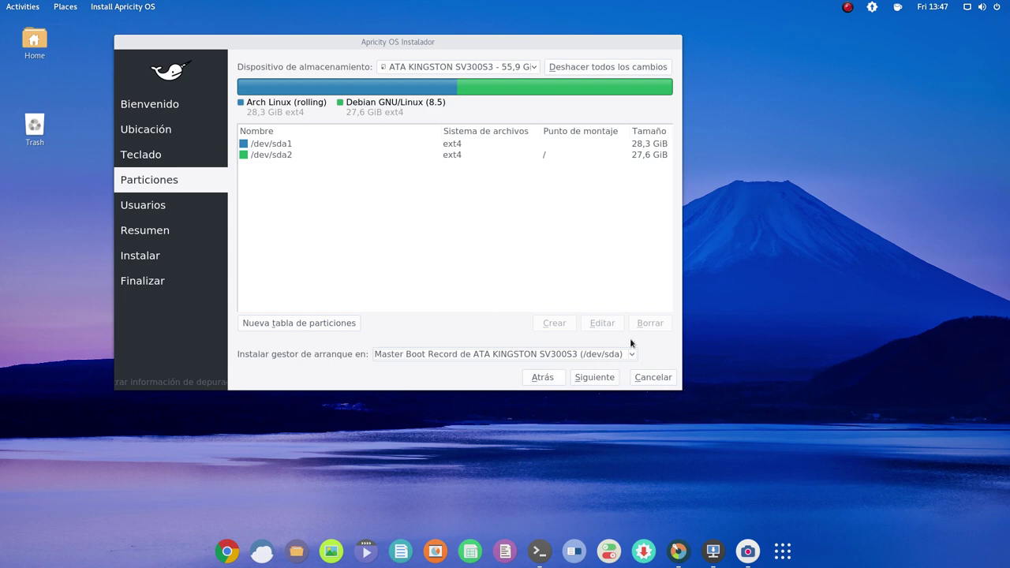
left_click(473, 356)
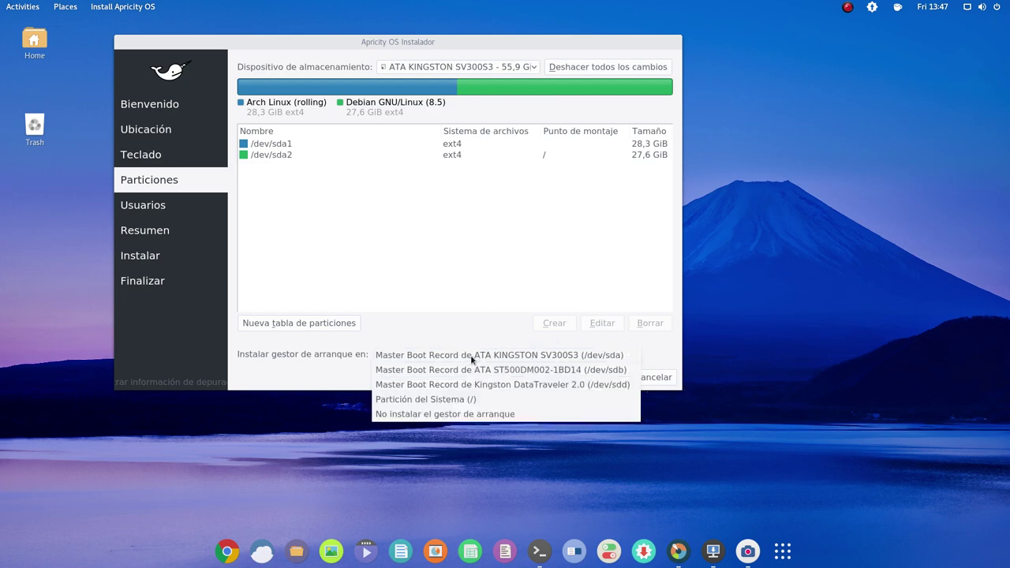
left_click(436, 414)
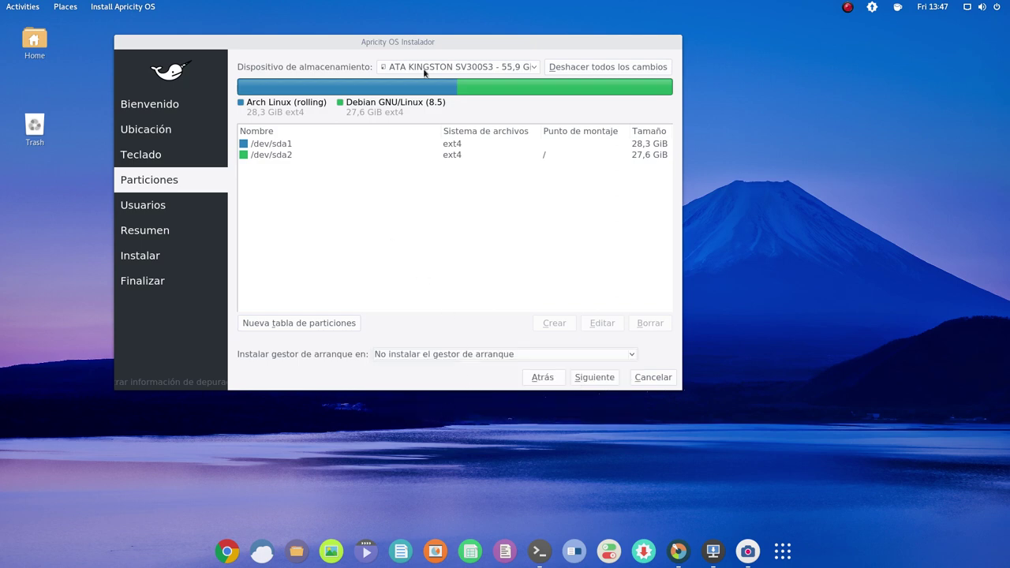
Step: On the ATA ST500DM002-1BD14 disk (/dev/sdb), set the mount point of /dev/sdb1 to /media/datos, keeping its contents
left_click(466, 69)
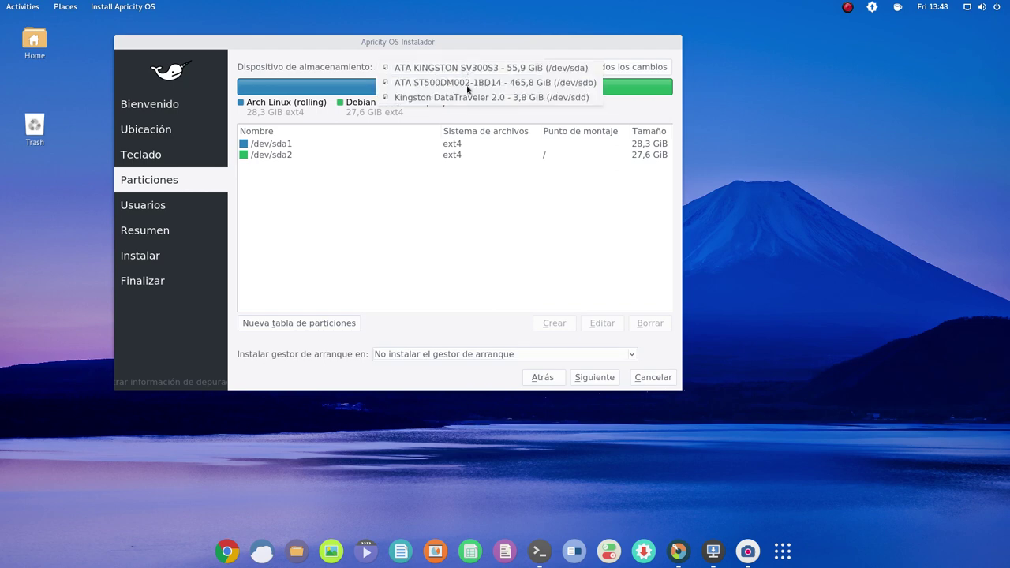
left_click(467, 85)
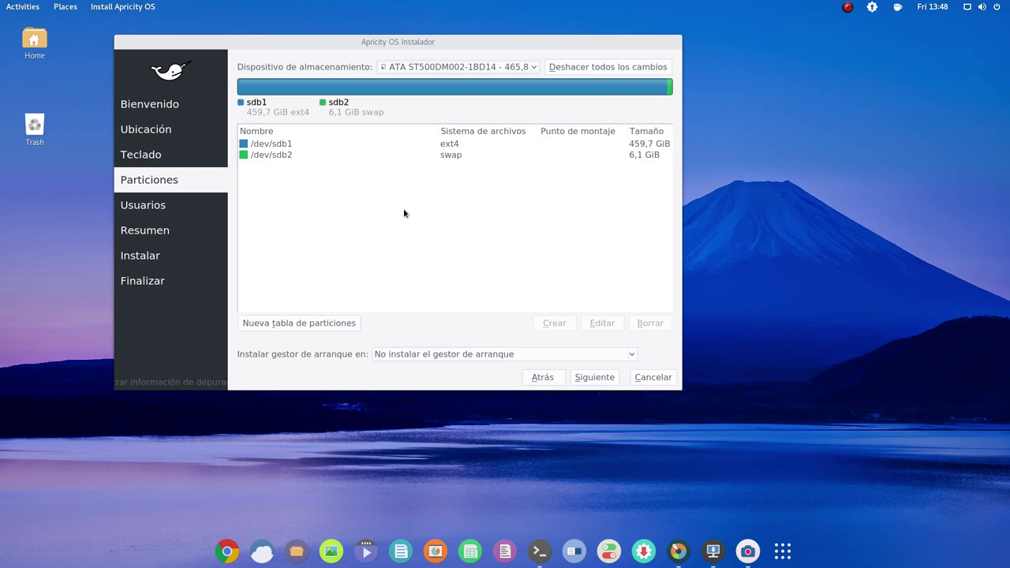
left_click(283, 149)
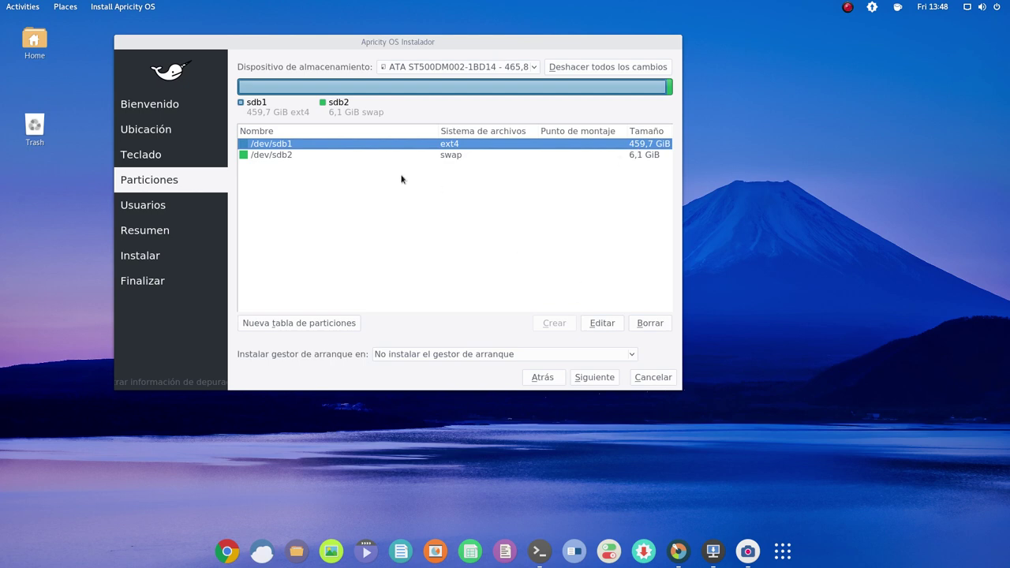
left_click(599, 325)
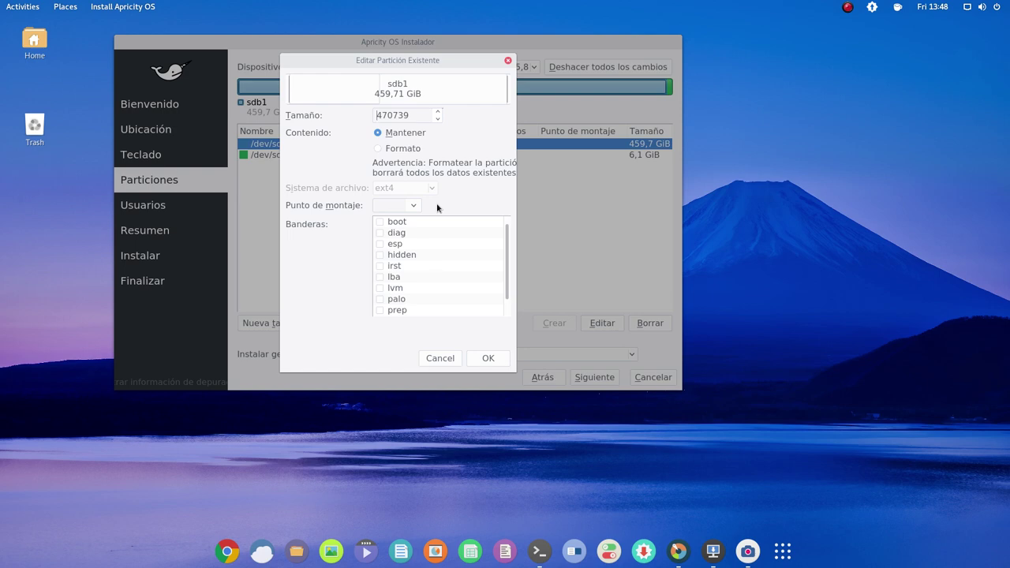
left_click(416, 205)
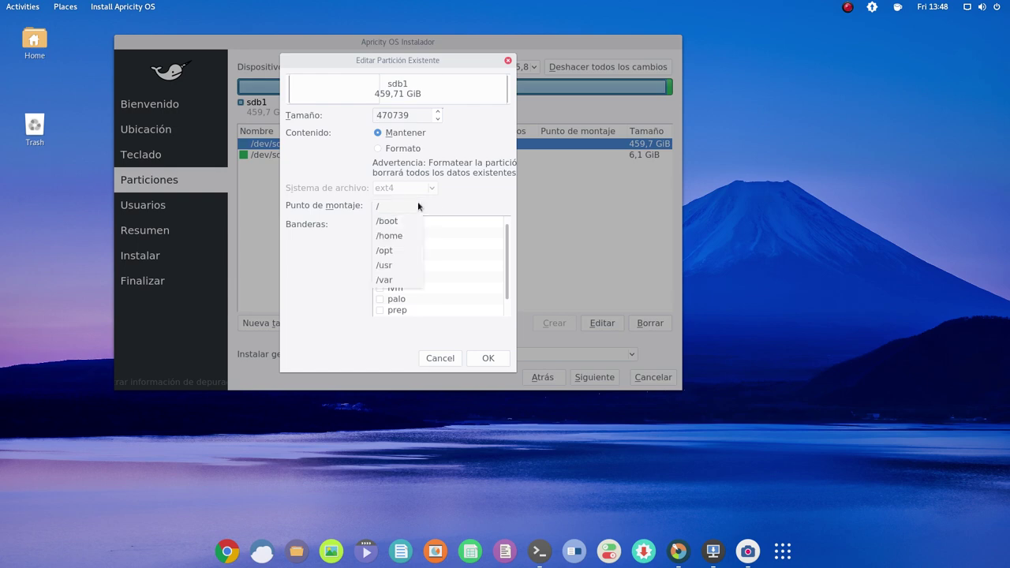
left_click(402, 238)
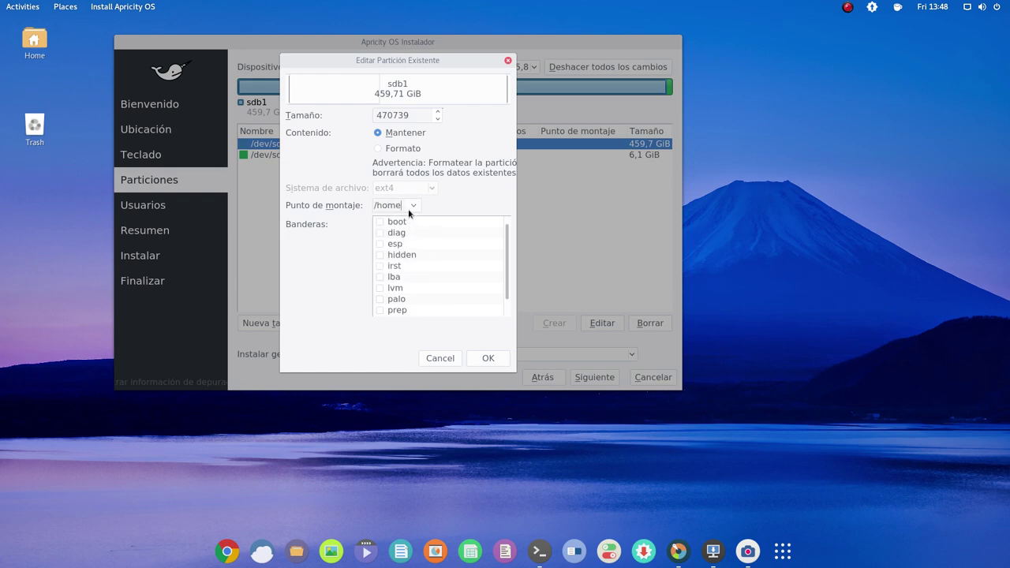
key("BackSpace")
key("BackSpace")
key("BackSpace")
key("BackSpace")
type("media/datos")
key("Home")
left_click(487, 359)
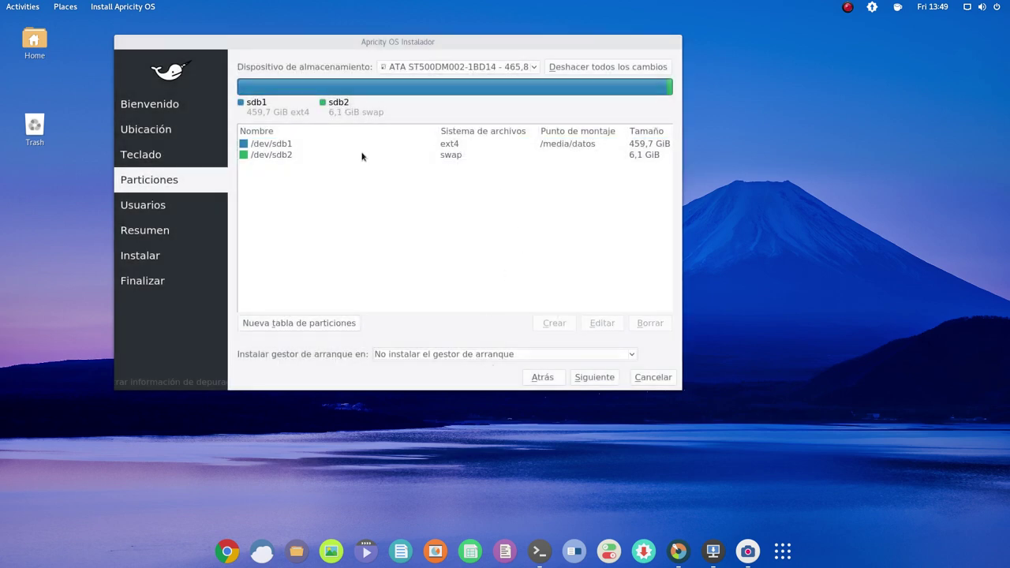
Step: Open the /dev/sdb2 swap partition for editing and accept its settings with the contents kept
left_click(574, 148)
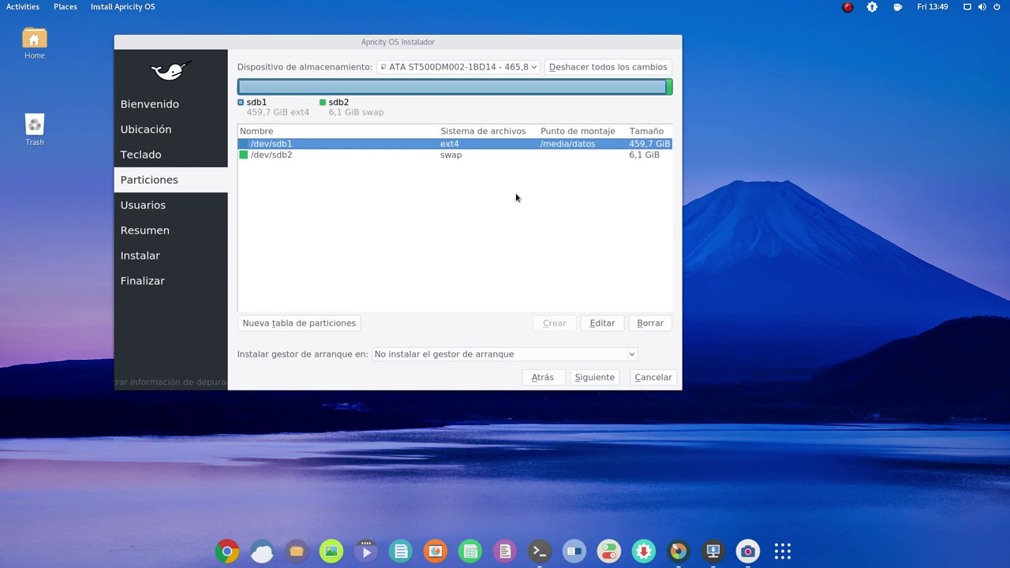
left_click(286, 158)
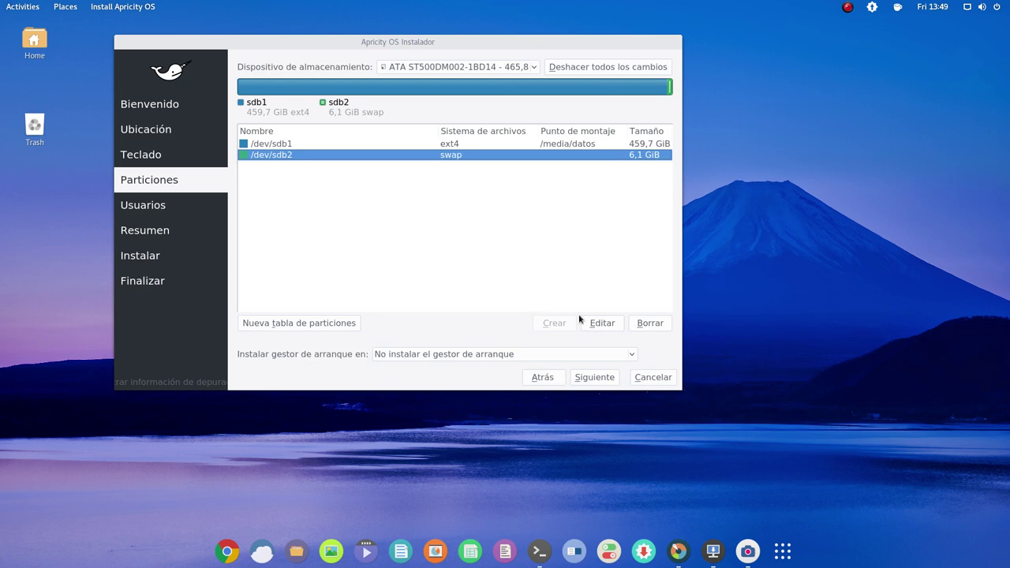
left_click(601, 324)
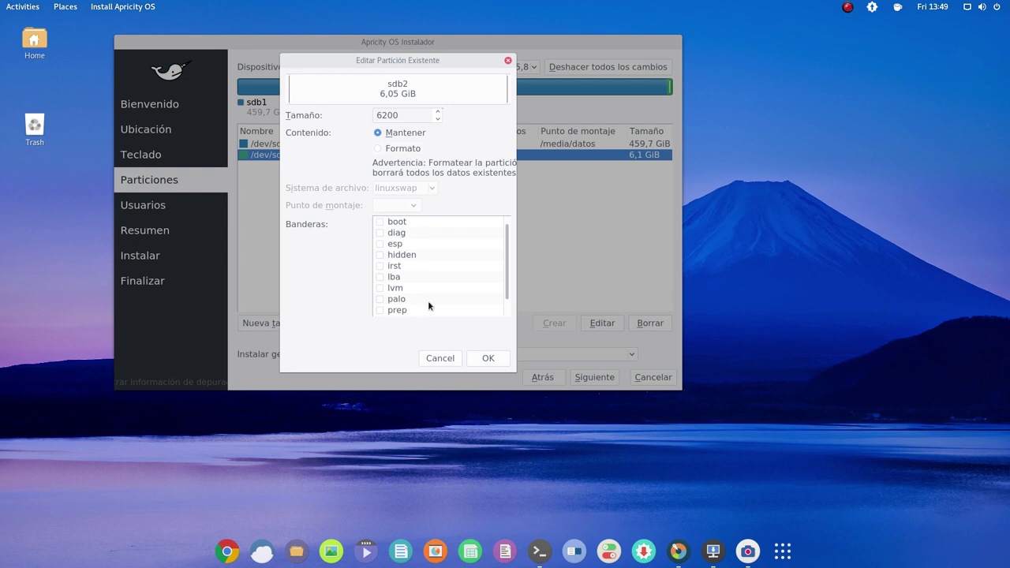
left_click(493, 360)
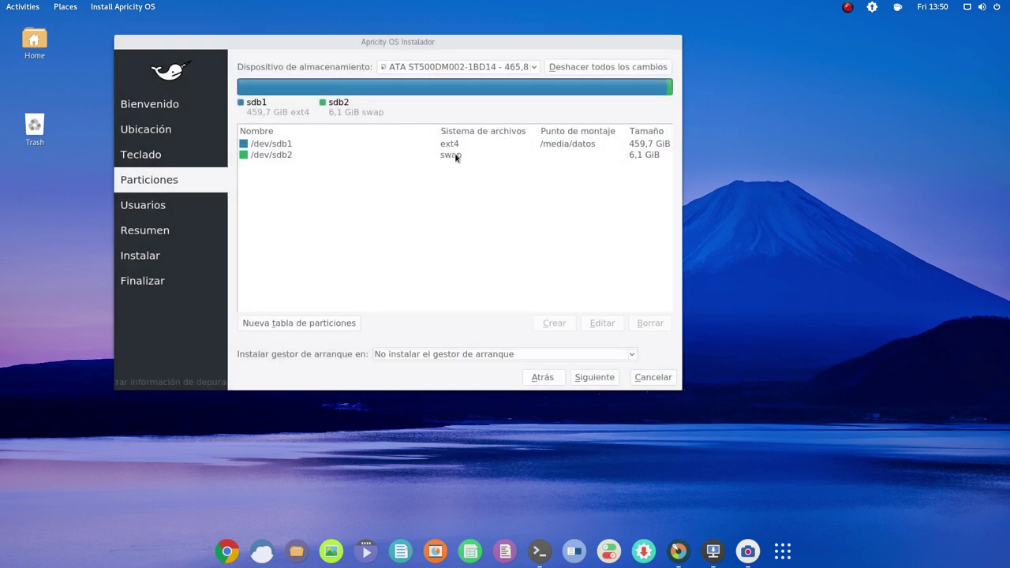
Step: Review the /dev/sdb partitions, return to the ATA KINGSTON SV300S3 disk (/dev/sda), and check the /dev/sda2 mount point
left_click(458, 156)
left_click(288, 146)
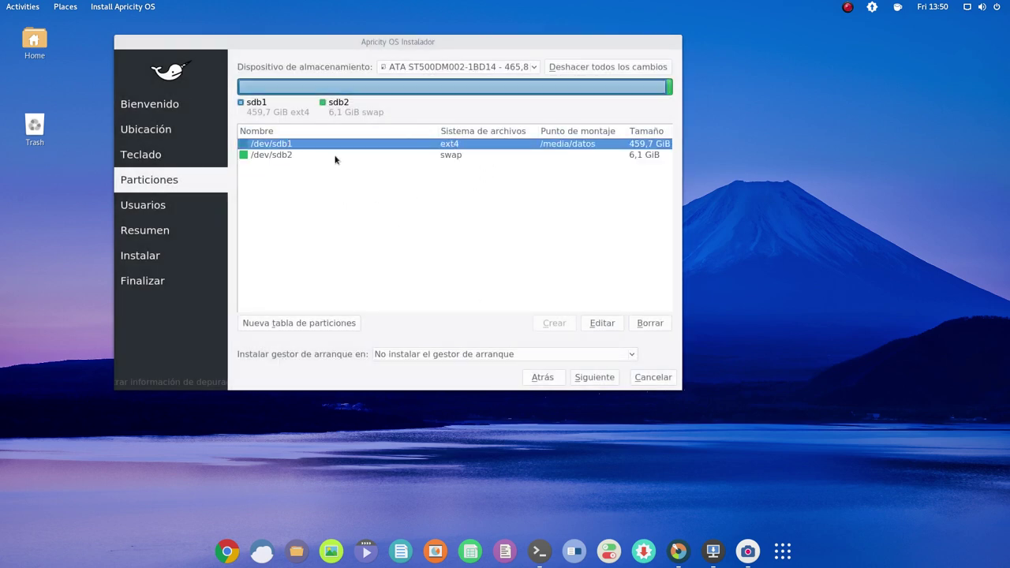
left_click(419, 68)
left_click(423, 53)
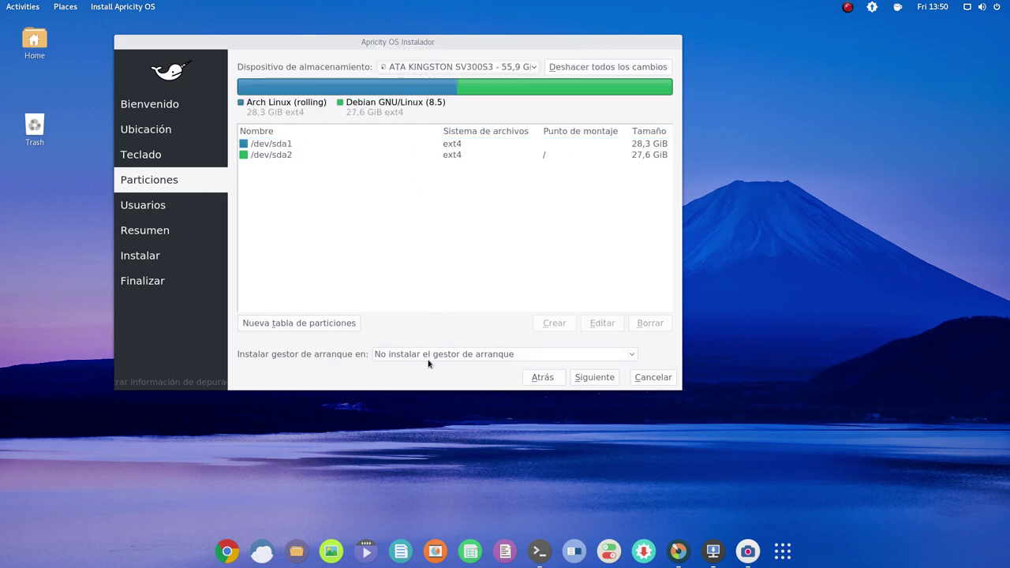
left_click(284, 155)
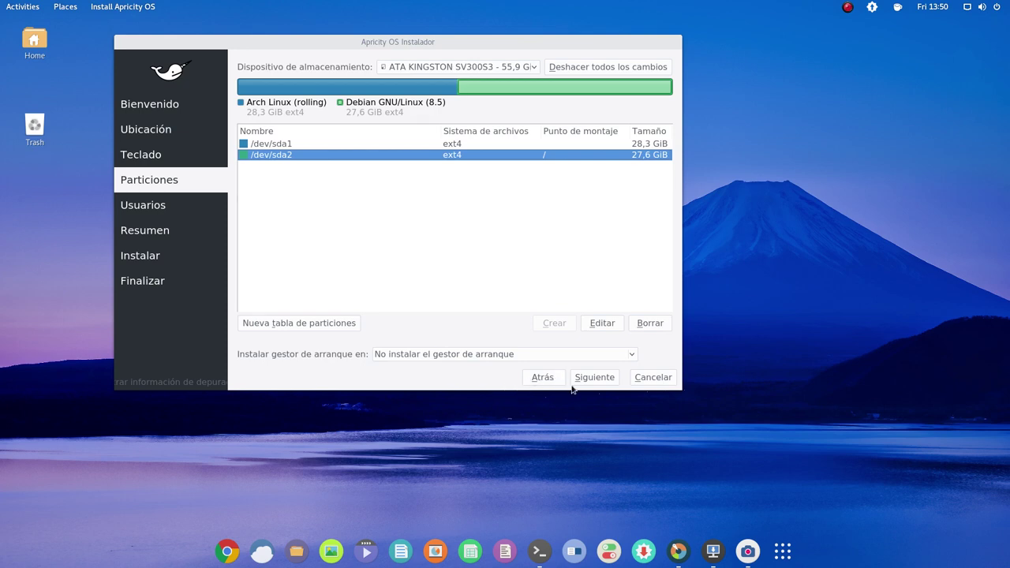
Step: Continue to the user setup, enter the user's name and set the computer name to apricity-os
left_click(594, 378)
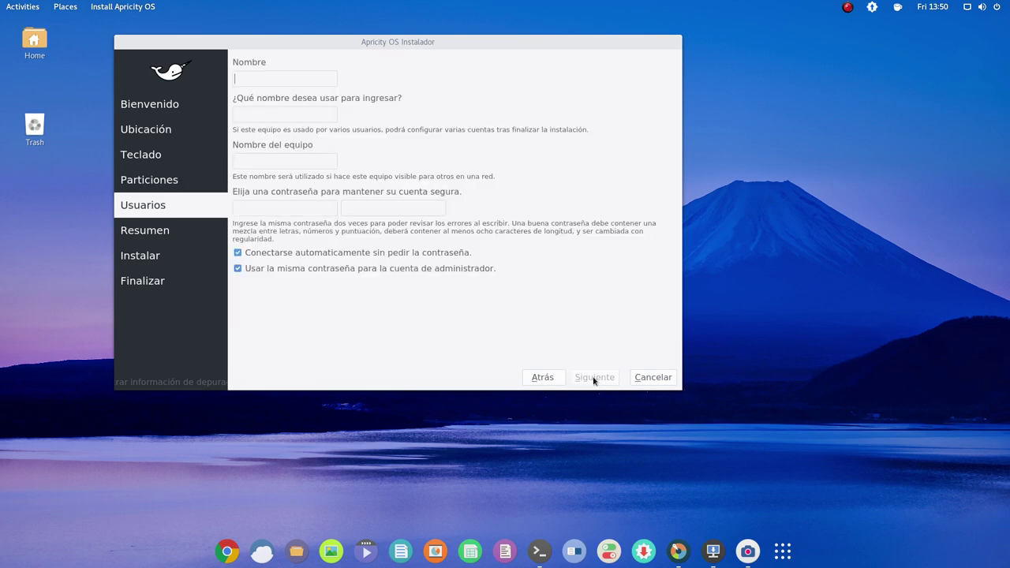
left_click(265, 74)
type("Yoyo")
key("BackSpace")
key("BackSpace")
key("BackSpace")
key("BackSpace")
key("BackSpace")
key("BackSpace")
key("BackSpace")
type("apr")
type("city")
key("BackSpace")
key("BackSpace")
key("BackSpace")
type("icity-os")
Step: Enter and confirm the account password, disable automatic login without a password, and continue to the installation summary
left_click(258, 206)
type("*****")
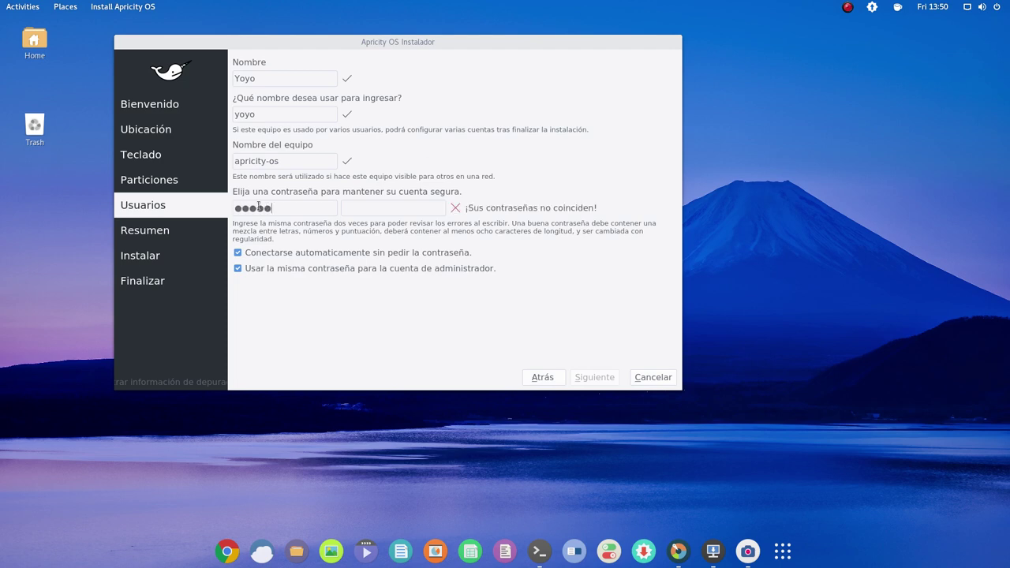
type("***")
left_click(374, 205)
type("********")
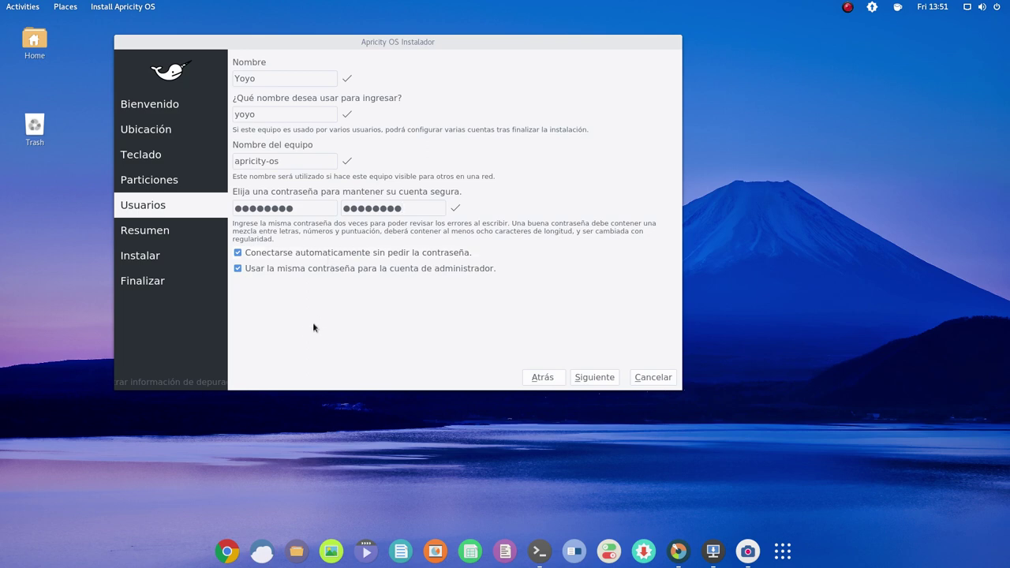
left_click(314, 254)
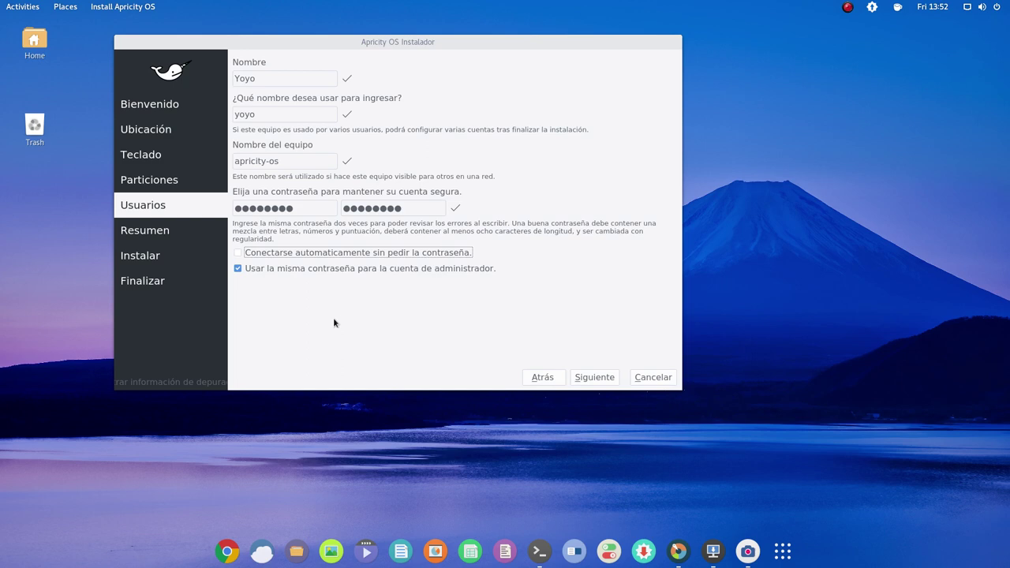
left_click(592, 379)
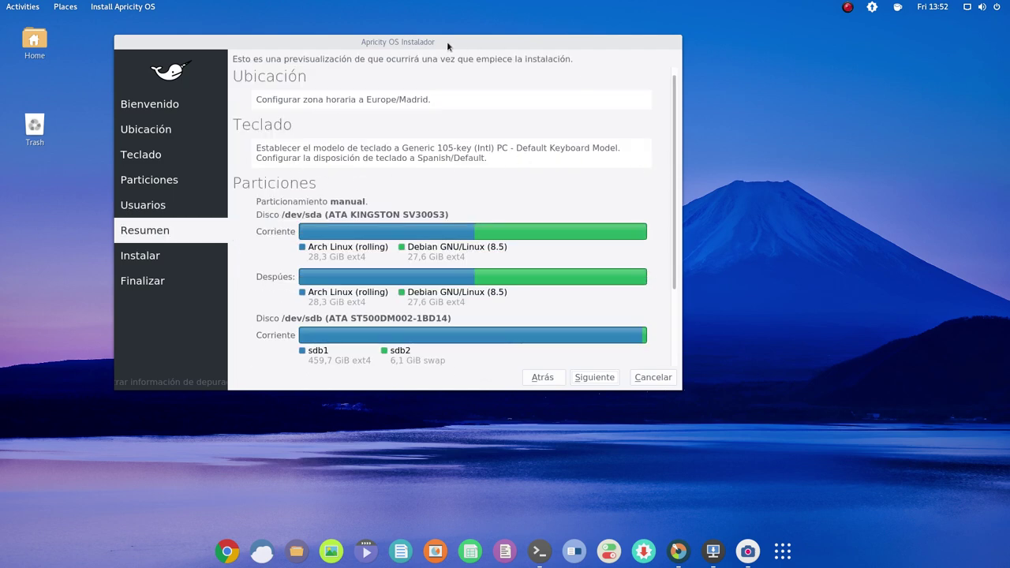
Step: Review the installation summary down to the planned partition changes and start the installation
left_click_drag(447, 41, 483, 40)
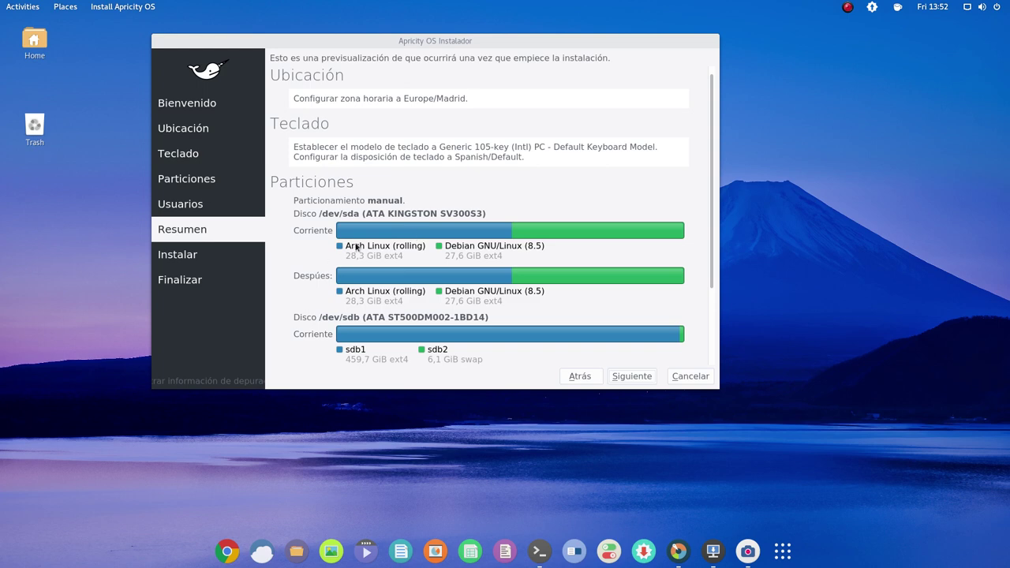
scroll(355, 247, "down", 2)
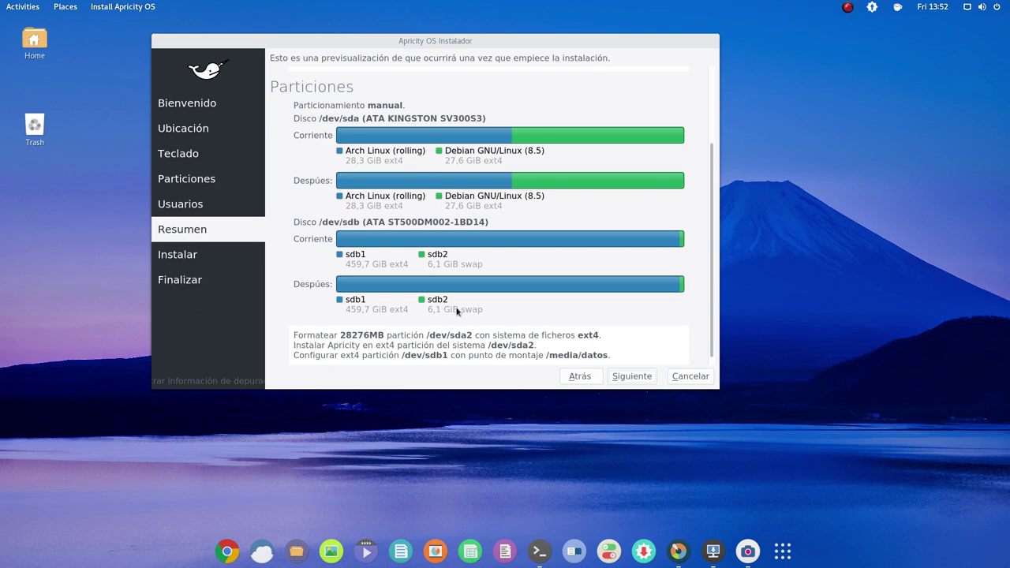
left_click(630, 377)
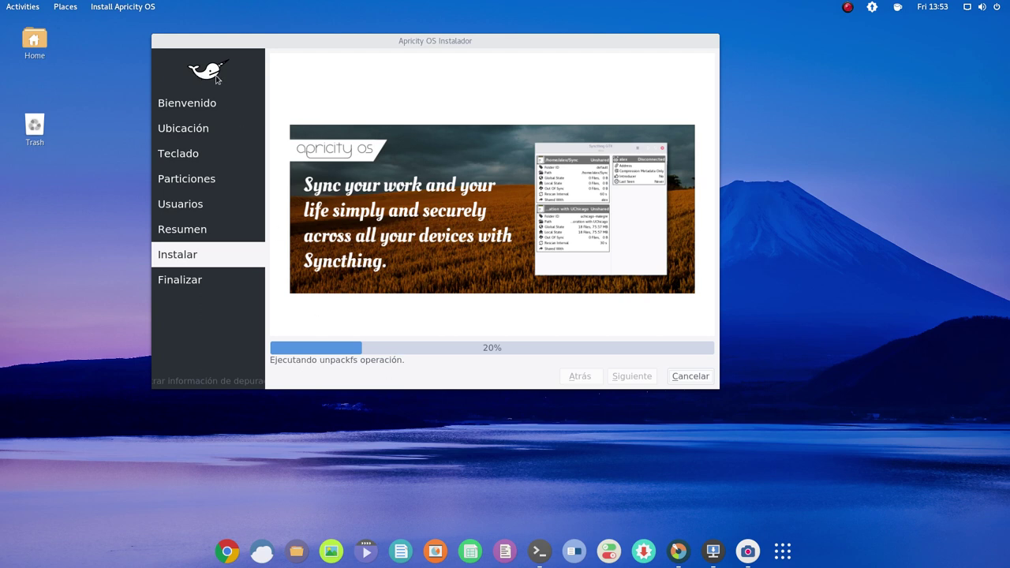
left_click_drag(422, 40, 458, 44)
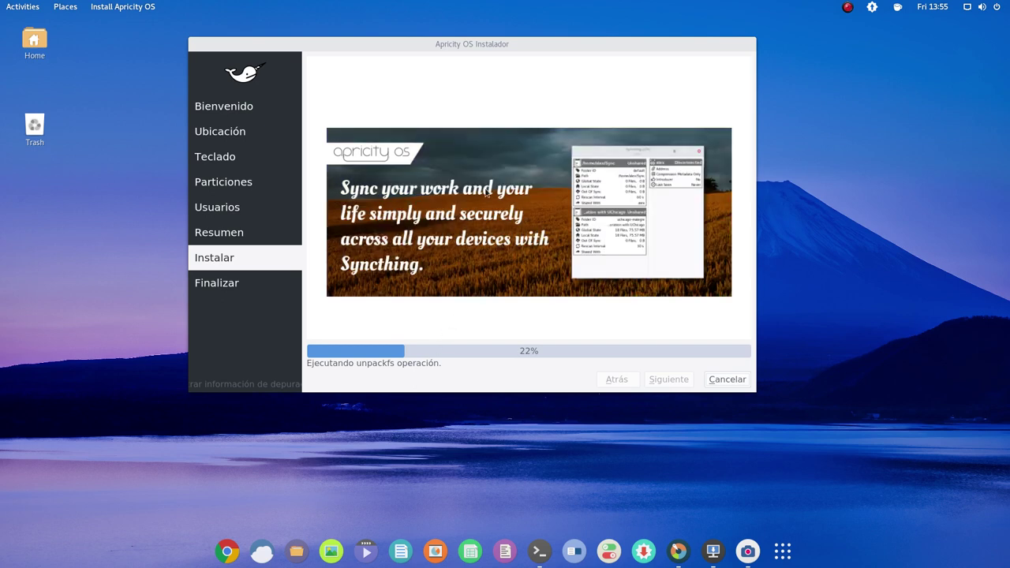
left_click_drag(483, 47, 505, 93)
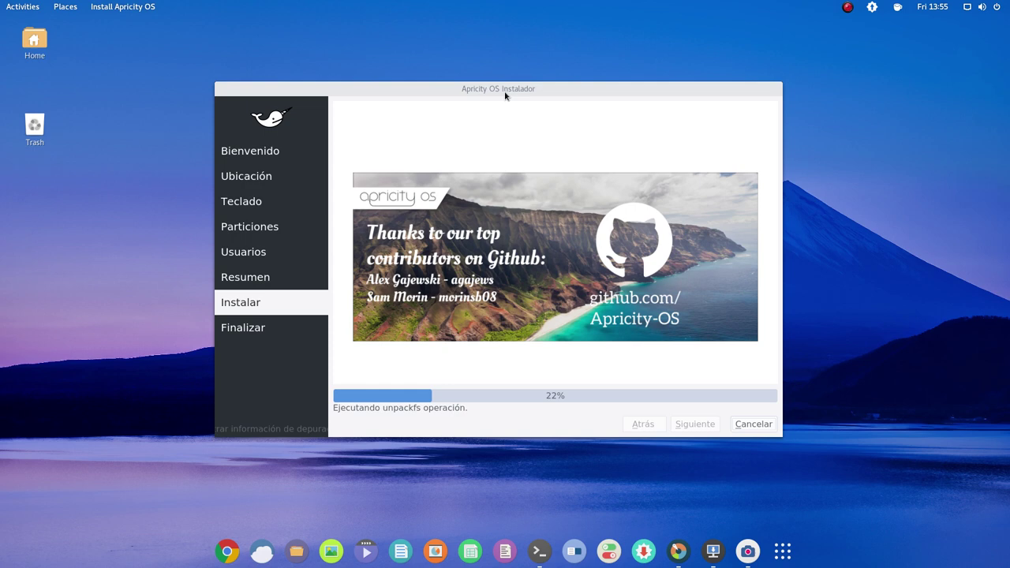
Step: Check the drives listed under Other Locations in the file manager, close it and return to the installer
left_click(295, 551)
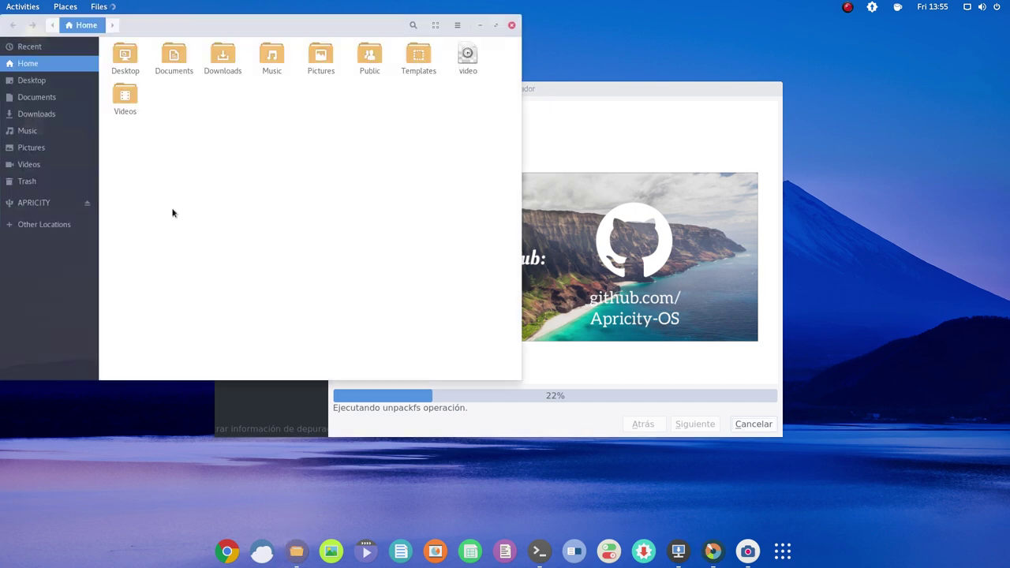
left_click(37, 226)
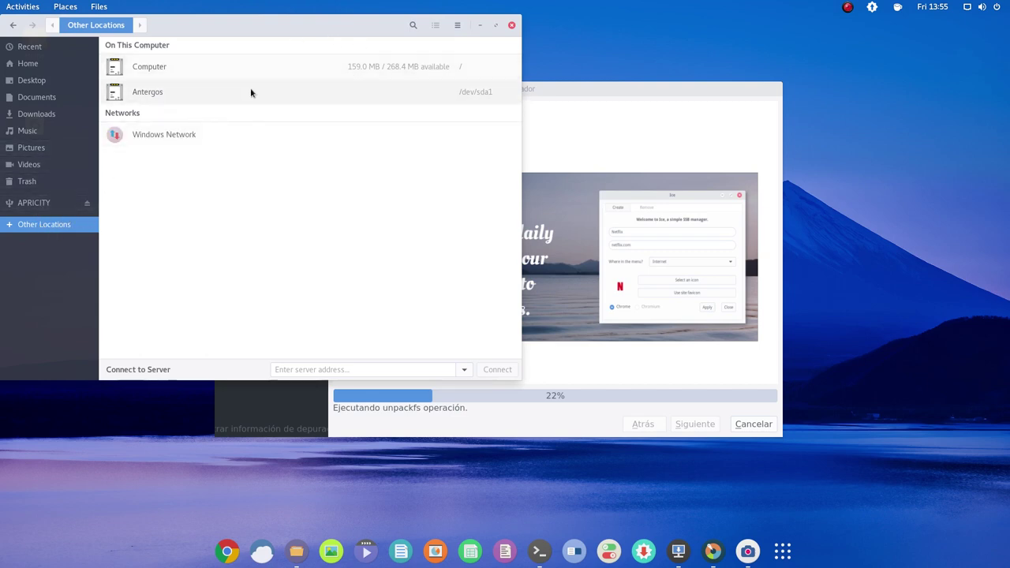
left_click_drag(244, 25, 294, 72)
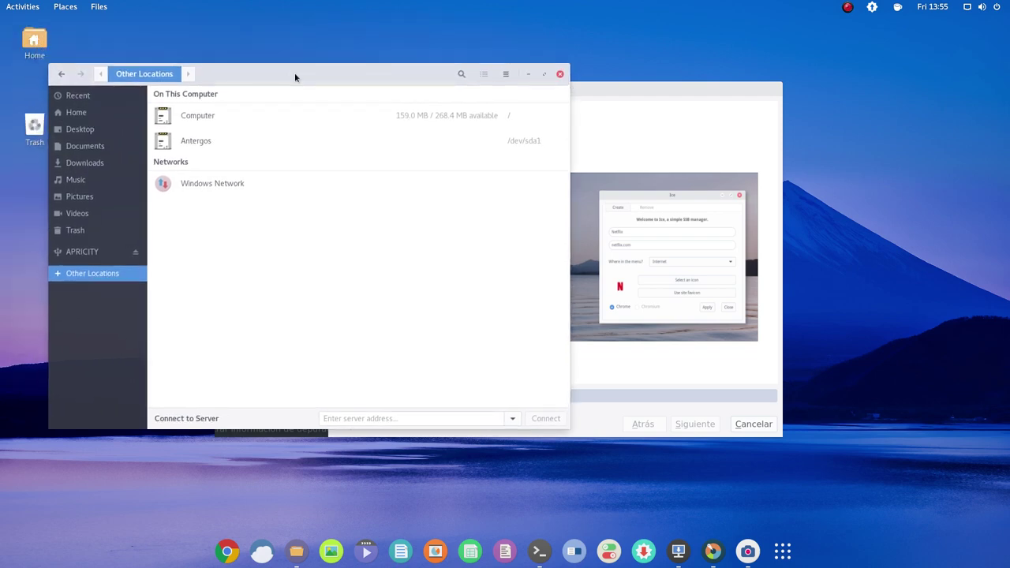
left_click_drag(372, 78, 409, 41)
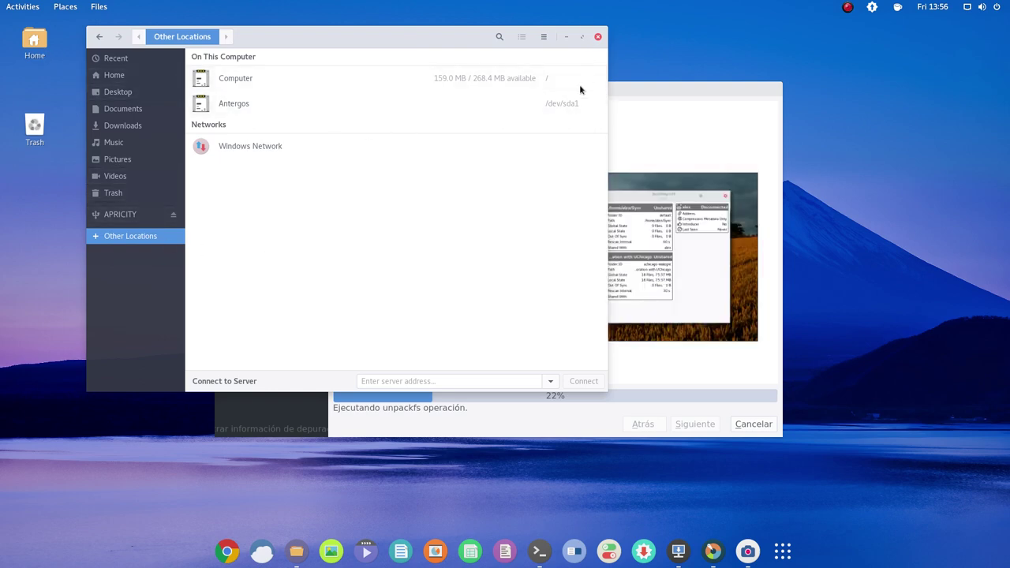
left_click(598, 40)
left_click_drag(590, 93, 442, 50)
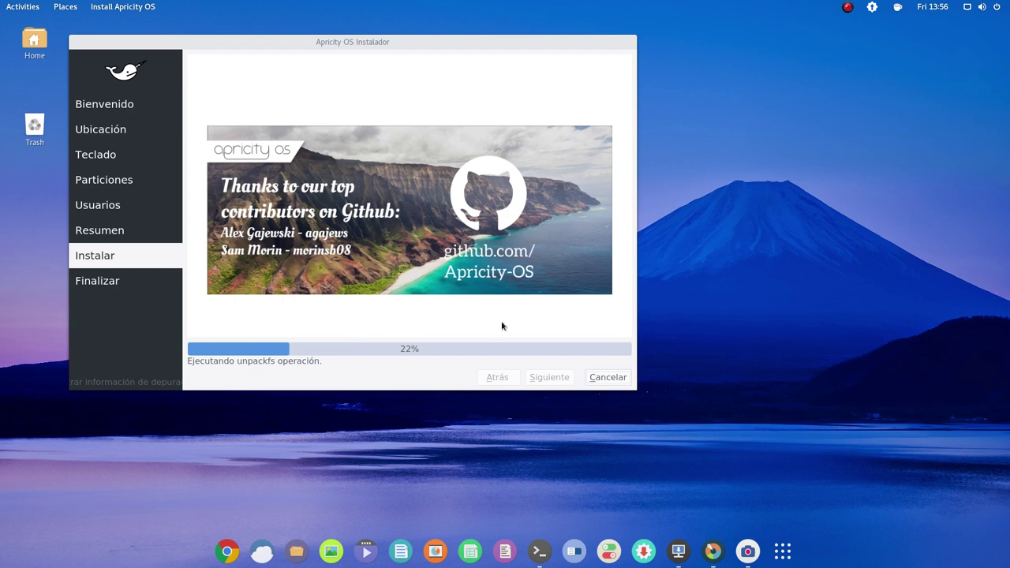
Step: Look at the Appearance settings in Tweak Tool while the installation runs, and close it
left_click(575, 549)
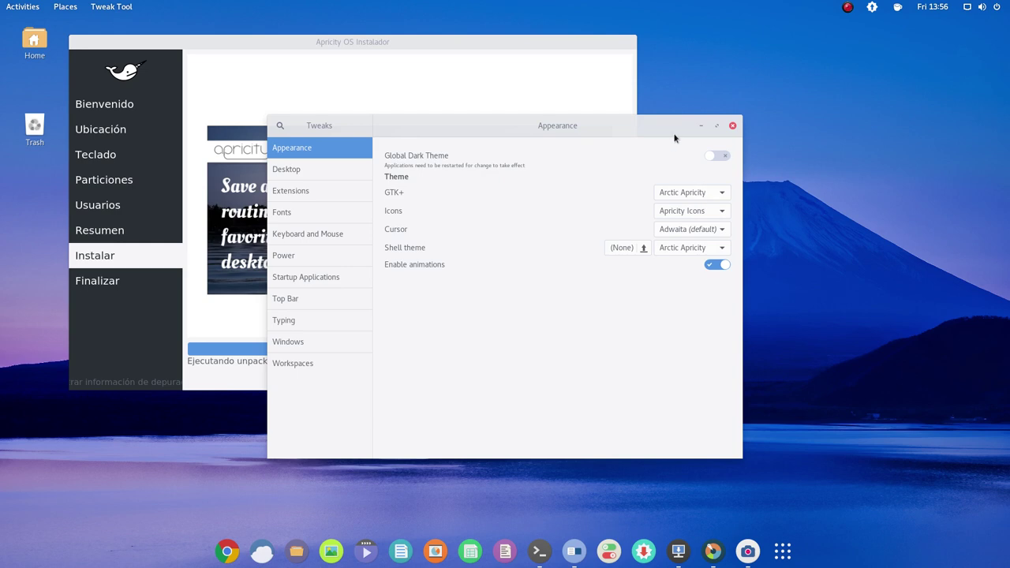
left_click_drag(676, 125, 720, 172)
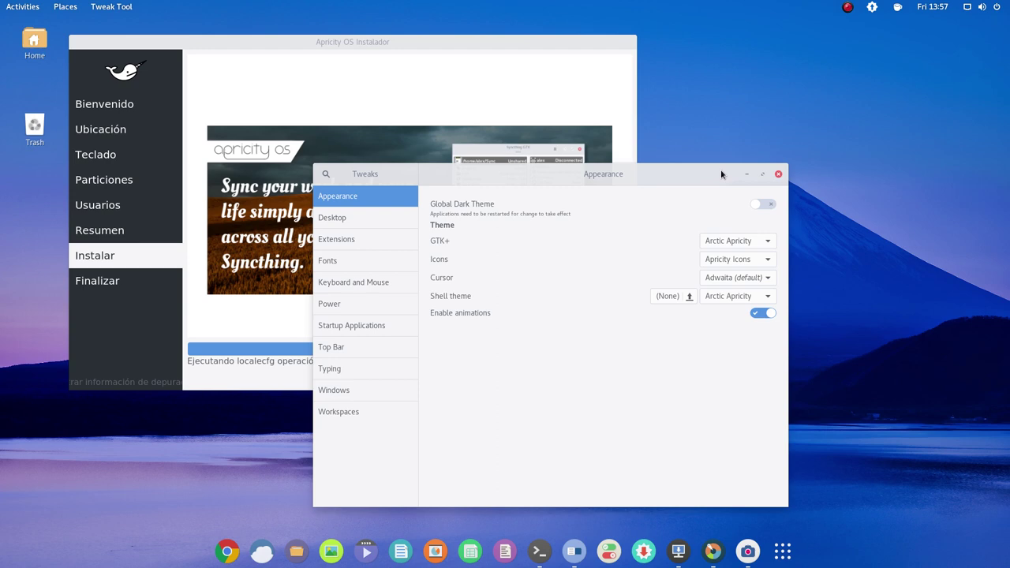
left_click(777, 173)
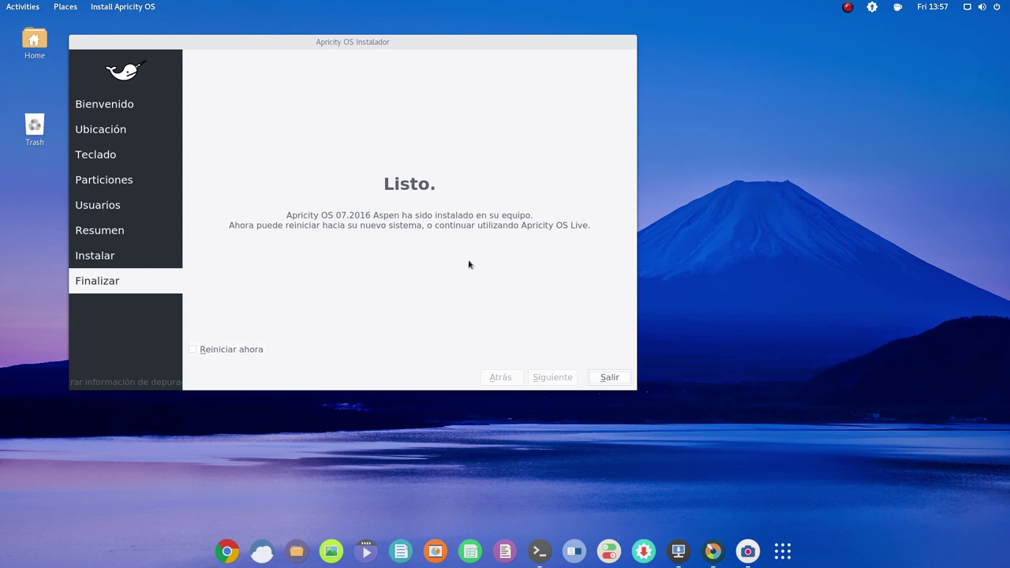
Step: Open the Home folder in the file manager
left_click_drag(409, 43, 446, 44)
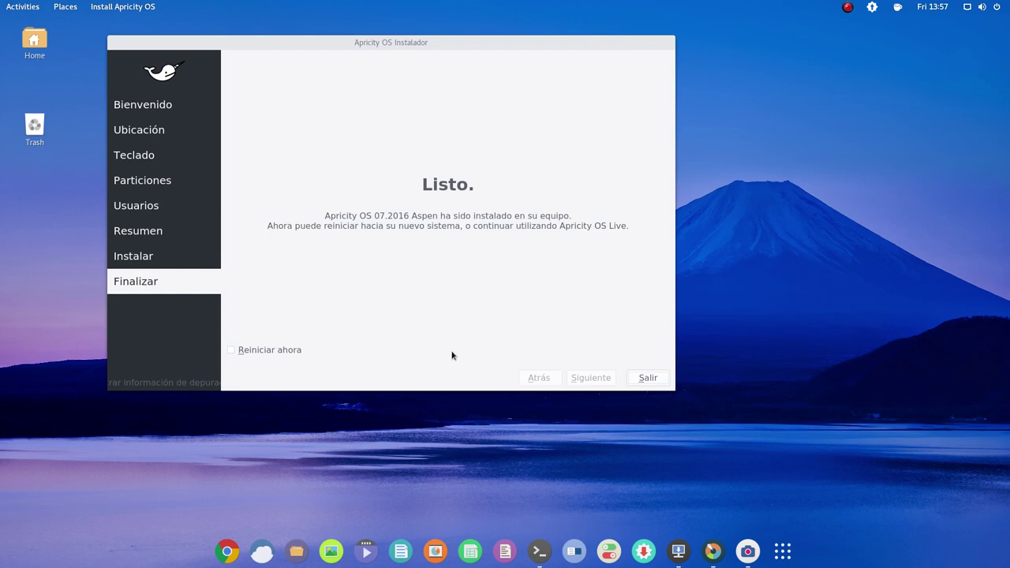
left_click(35, 41)
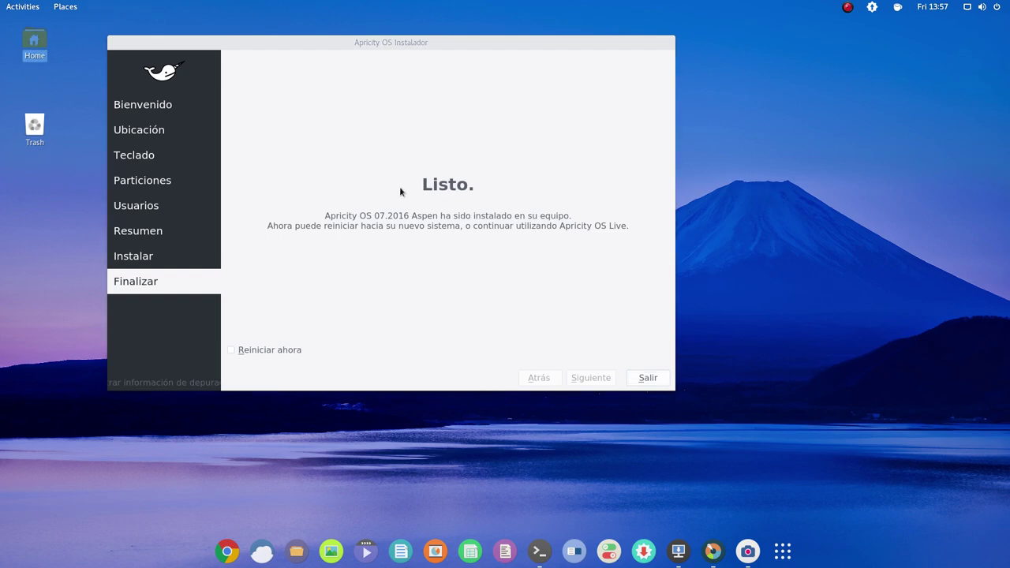
left_click(296, 537)
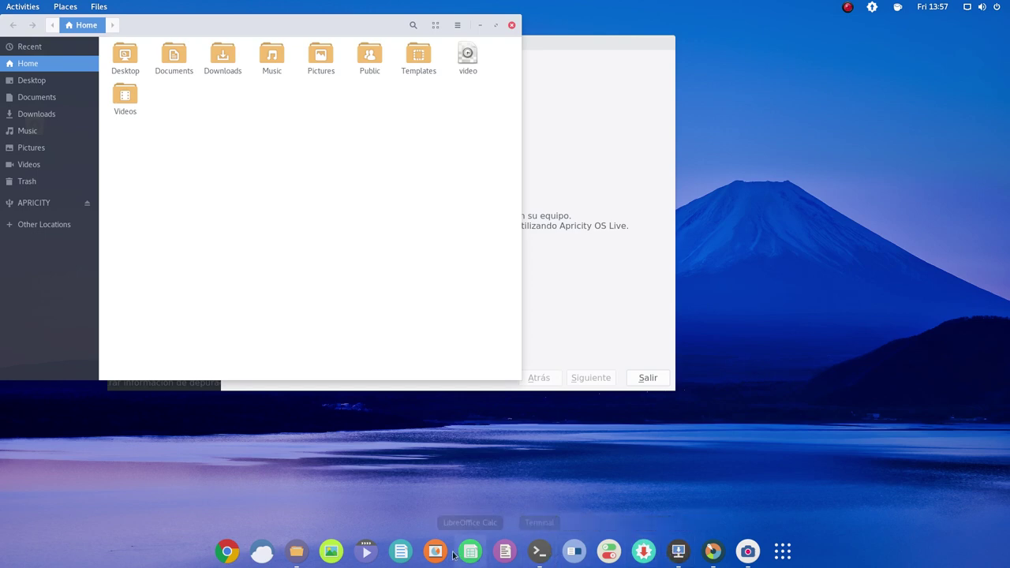
Step: Switch to SimpleScreenRecorder, minimize the file manager and place the installer window beside the recorder window
left_click(741, 554)
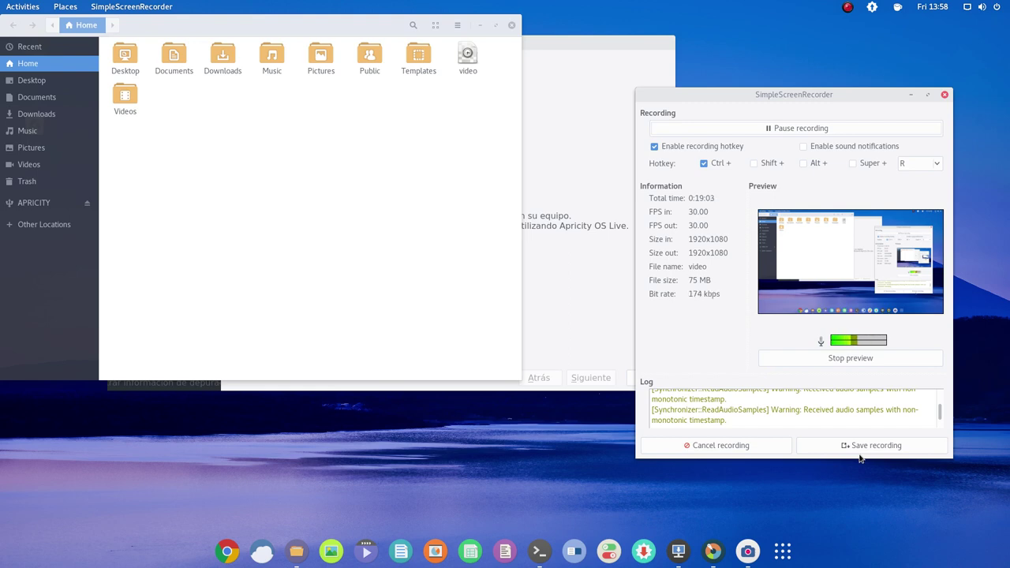
left_click(478, 27)
left_click_drag(507, 44, 427, 33)
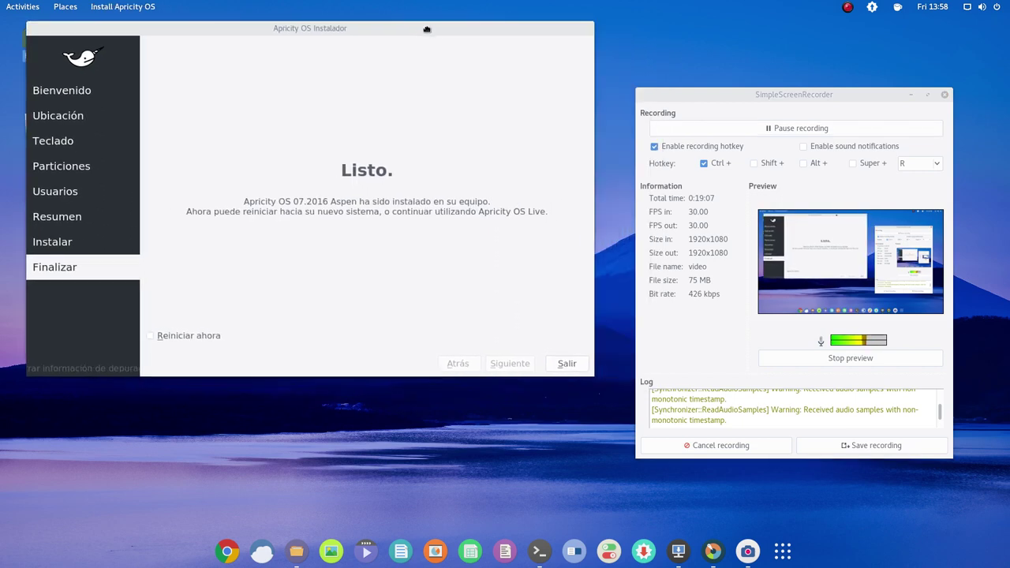